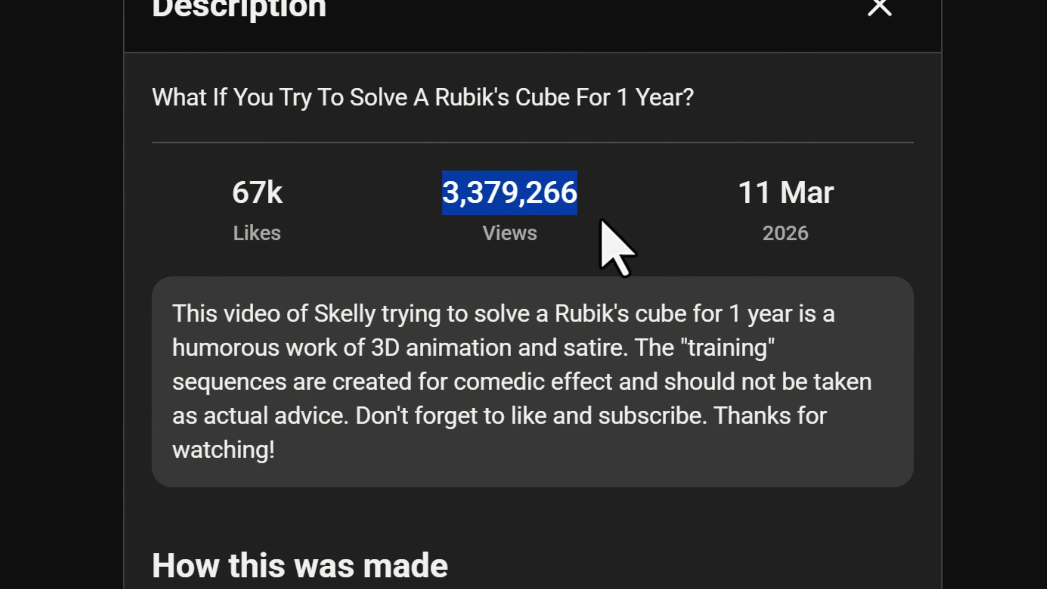
Step: Check the Rubik's Cube Short's publish date and look through the Skelly Skillz channel's most popular Shorts
triple_click(779, 206)
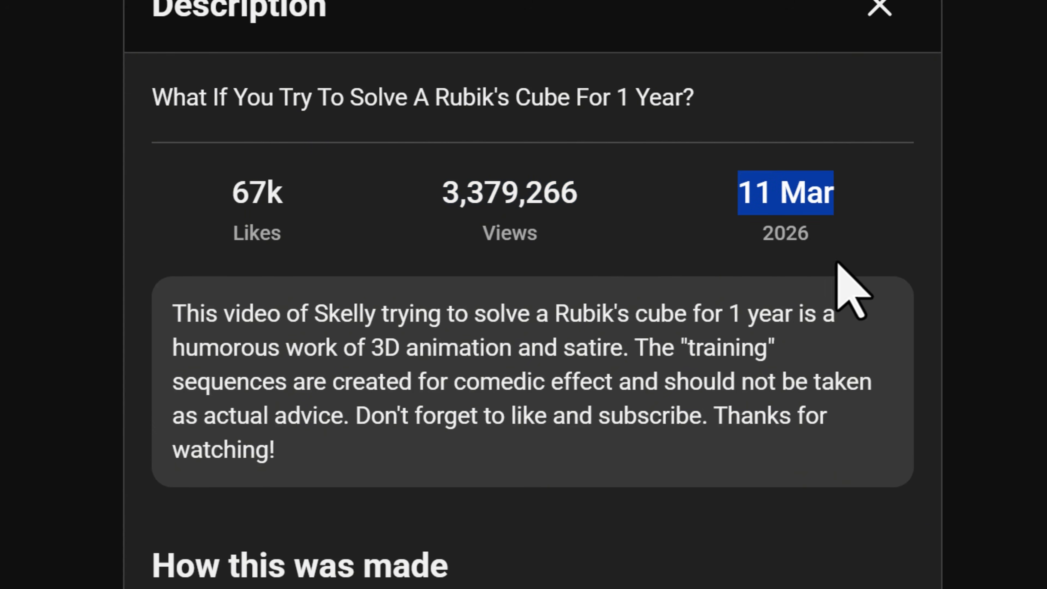
left_click_drag(837, 263, 807, 233)
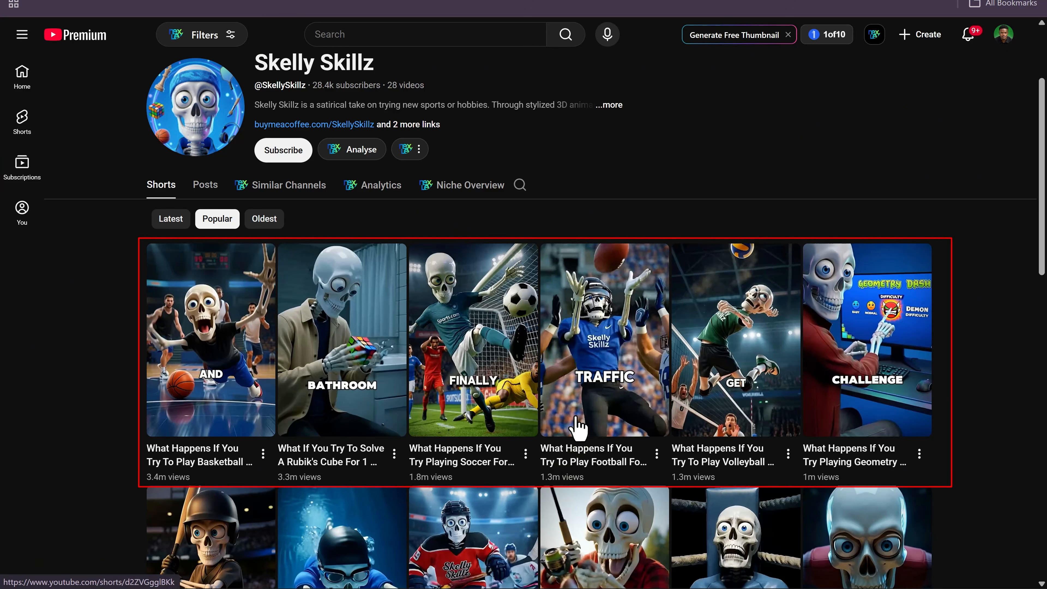
scroll(705, 285, "down", 5)
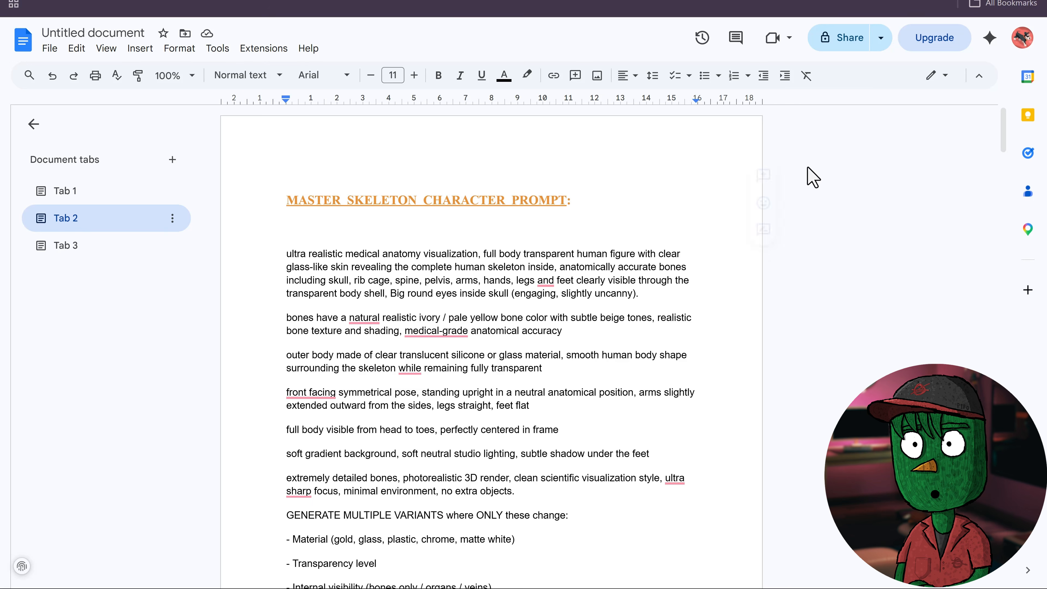
Step: In the Google Docs document, review the master skeleton character prompt on Tab 2 and copy its full text
scroll(343, 183, "down", 3)
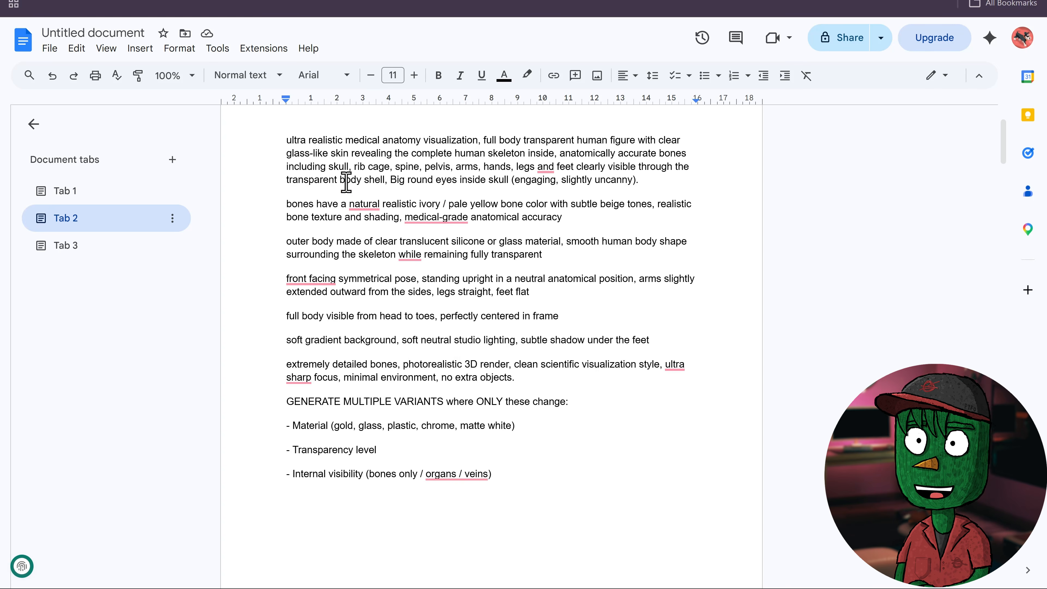
scroll(345, 181, "up", 3)
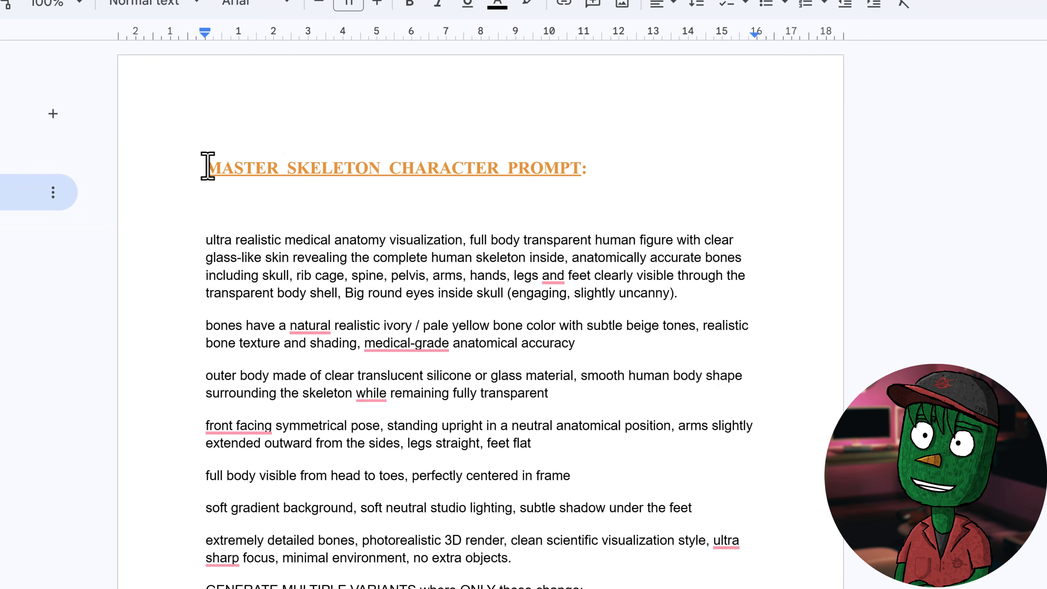
left_click_drag(207, 167, 491, 174)
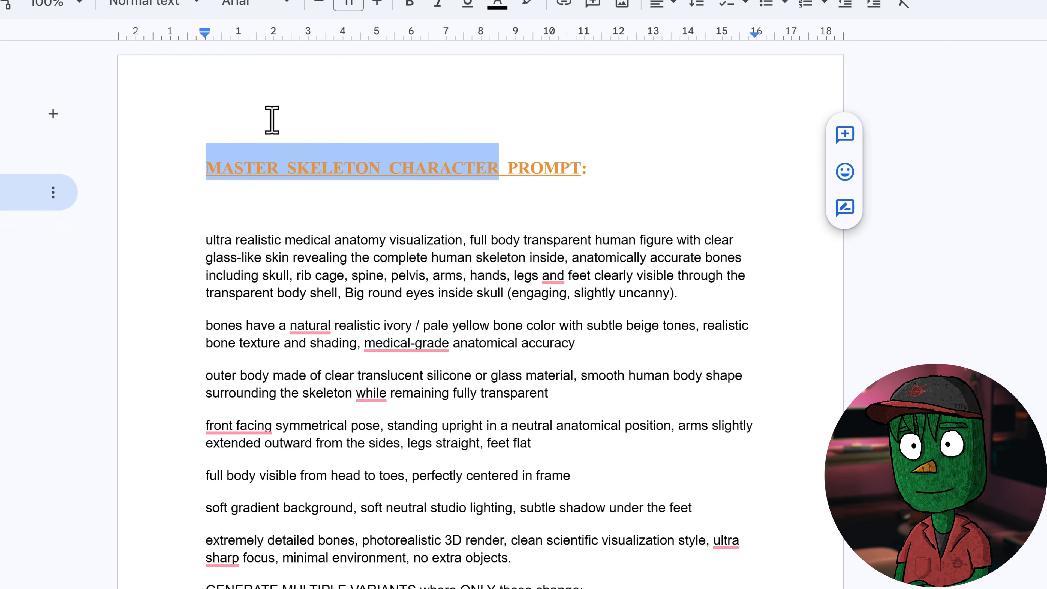
scroll(270, 120, "down", 2)
left_click_drag(207, 88, 479, 550)
right_click(414, 207)
left_click(513, 257)
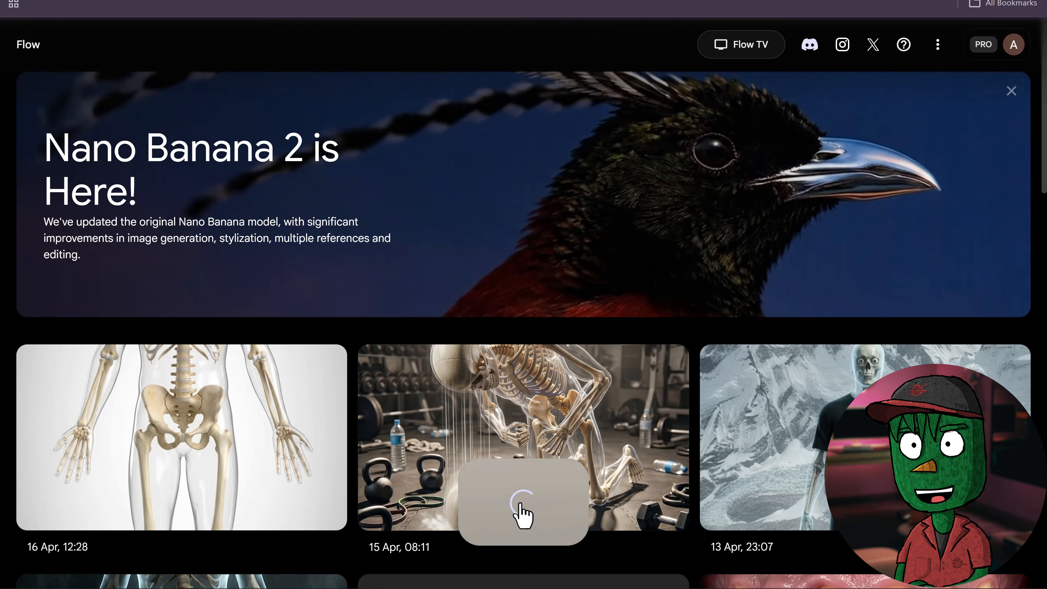
Step: In a new Flow project, generate four 9:16 images with Nano Banana 2 from the copied master skeleton prompt
left_click(524, 515)
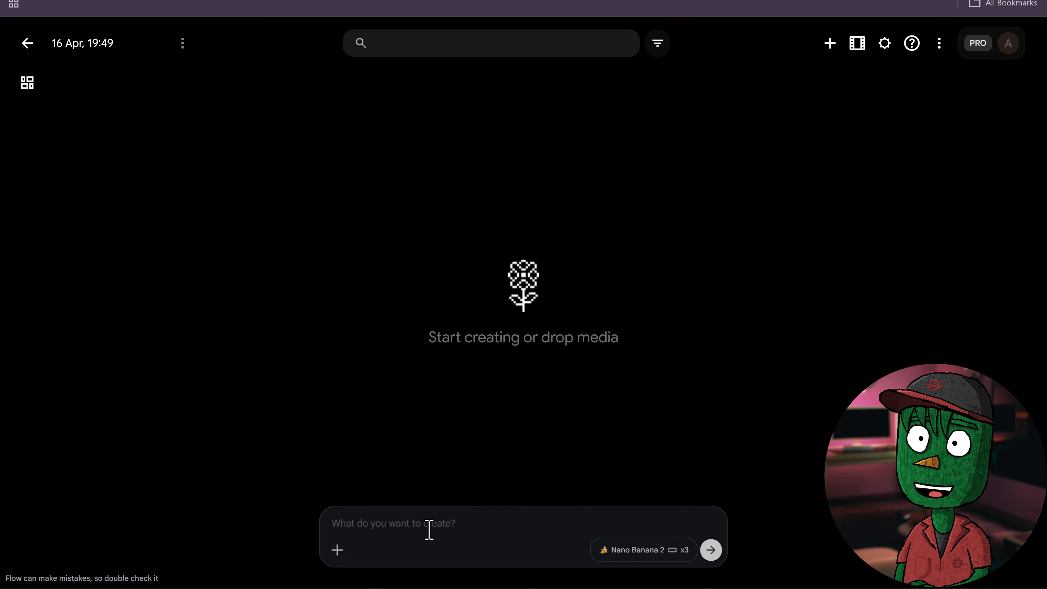
key("ctrl+v")
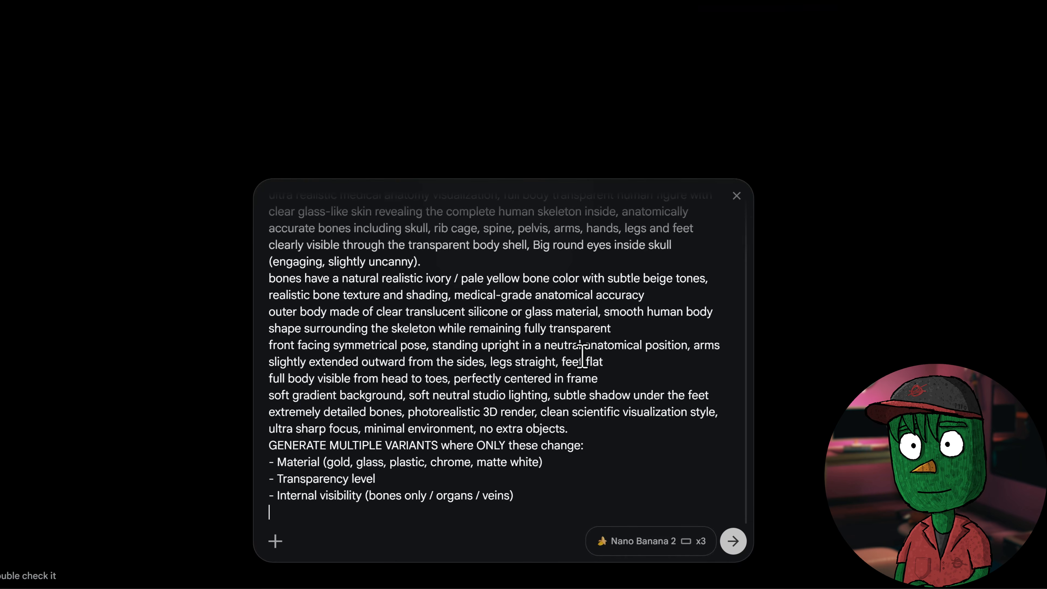
left_click(648, 554)
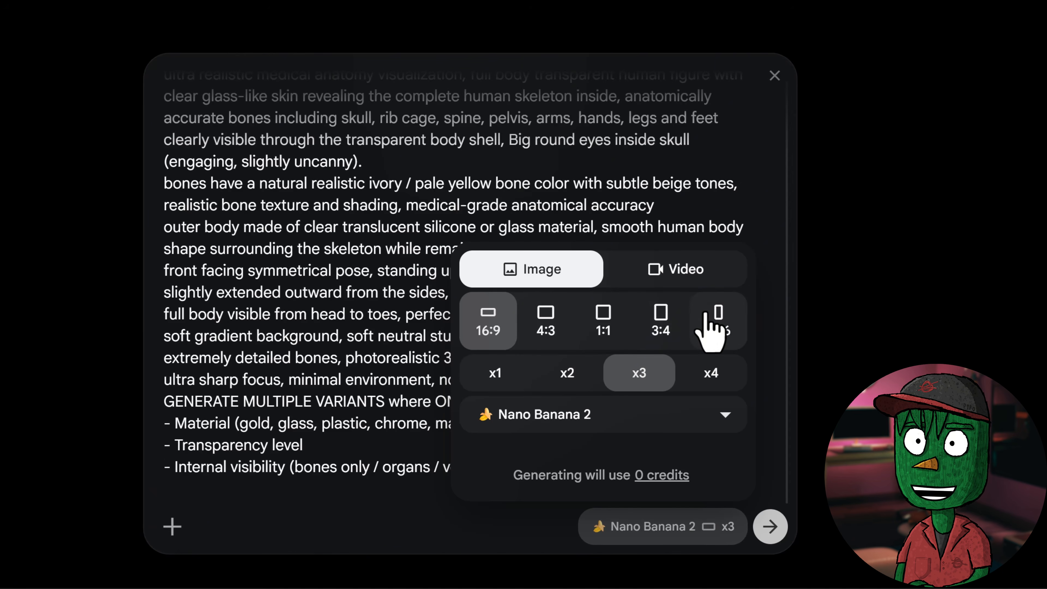
left_click(716, 320)
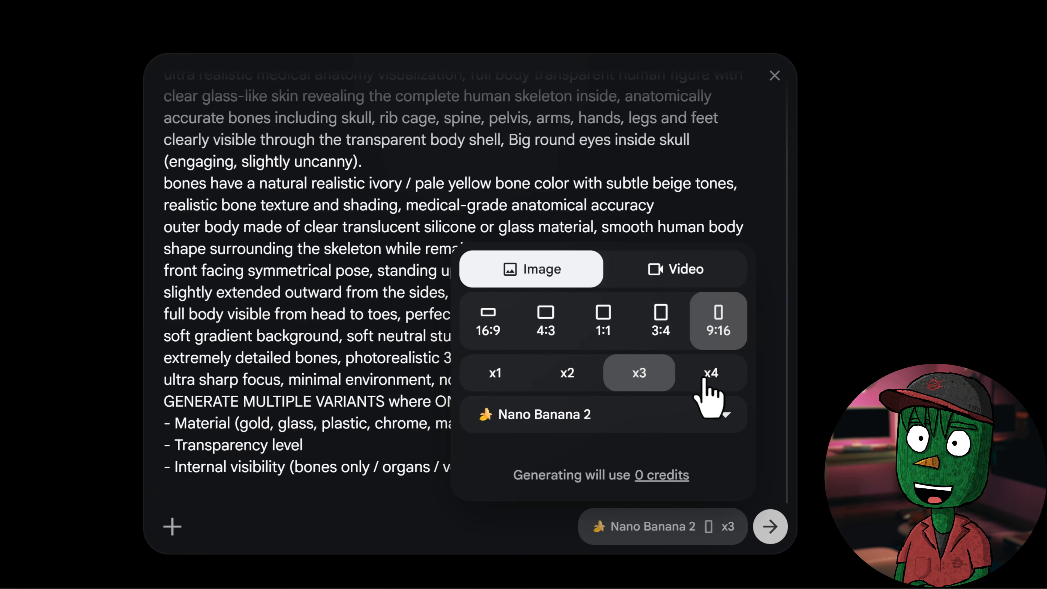
left_click(736, 377)
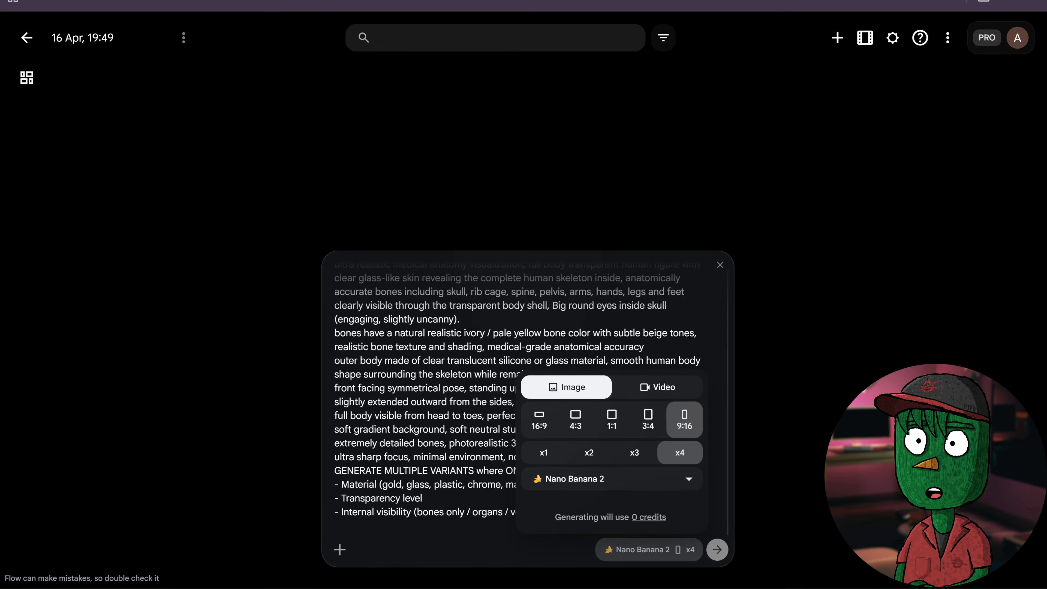
left_click(717, 550)
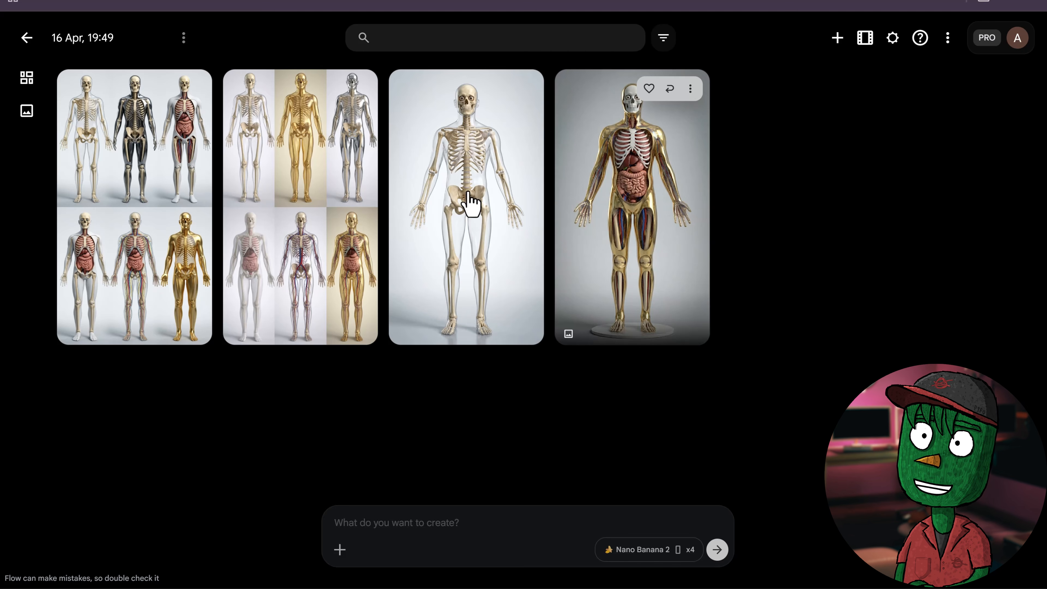
Step: Open the generated image of the plain ivory skeleton in a clear body and download it as 2K upscaled
left_click(488, 219)
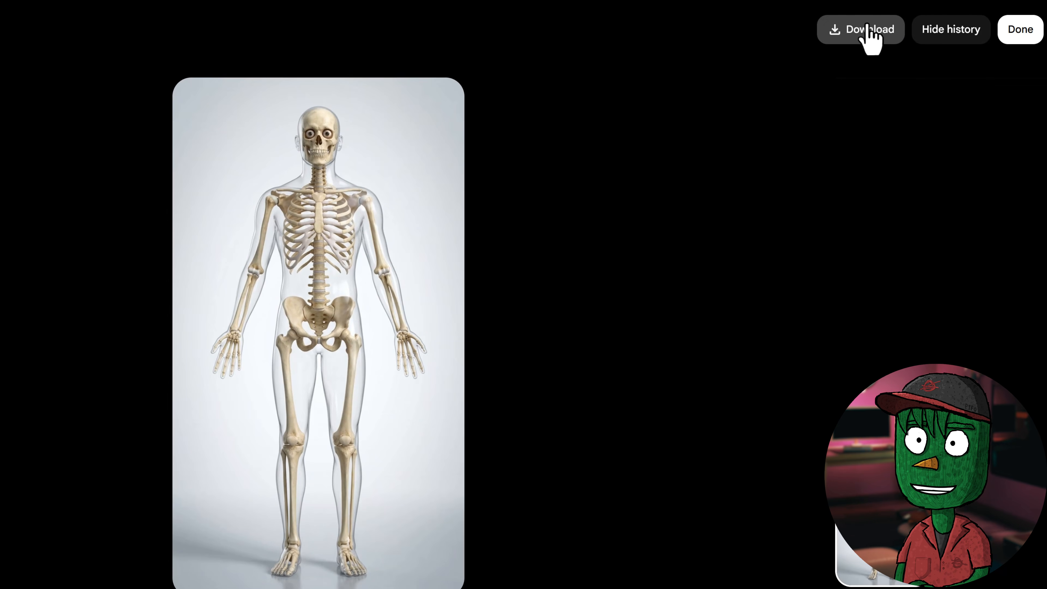
left_click(862, 36)
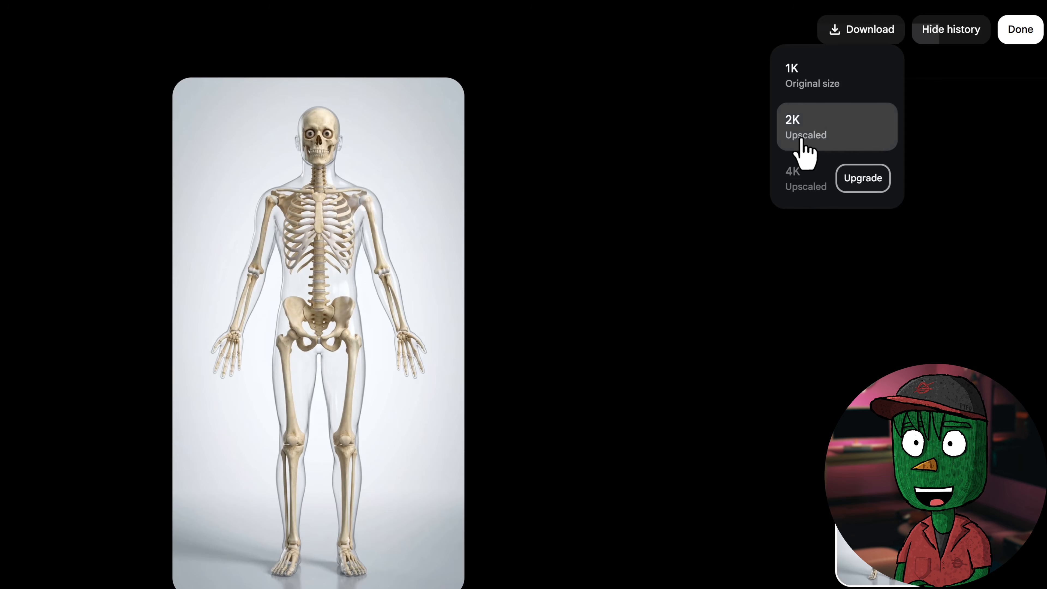
left_click(827, 140)
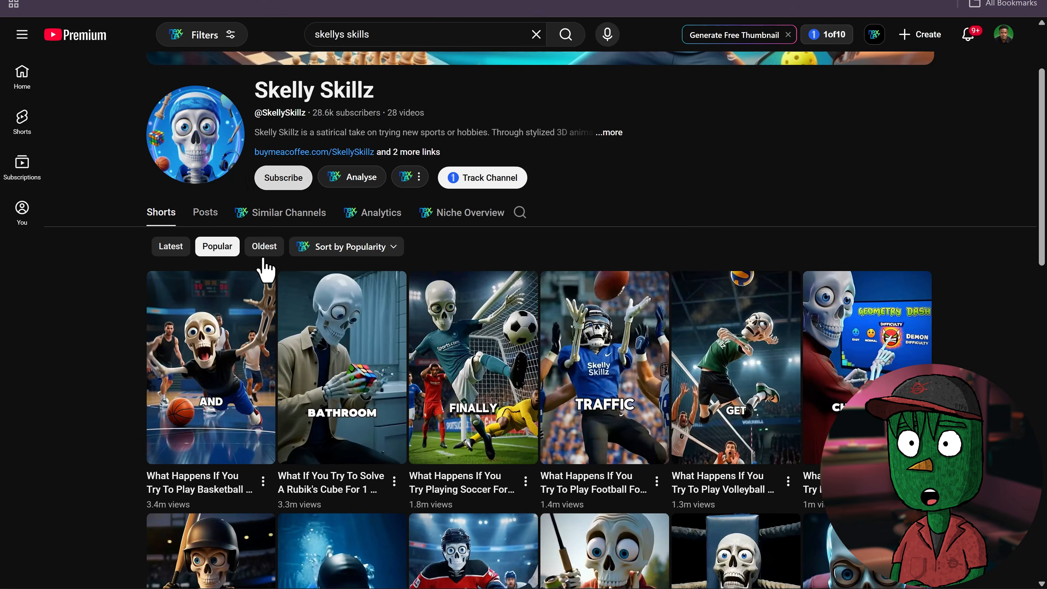
Step: On the Skelly Skillz YouTube channel, sort the Shorts by latest and capture a screenshot of the video grid
scroll(272, 264, "down", 2)
scroll(199, 260, "up", 2)
left_click(169, 246)
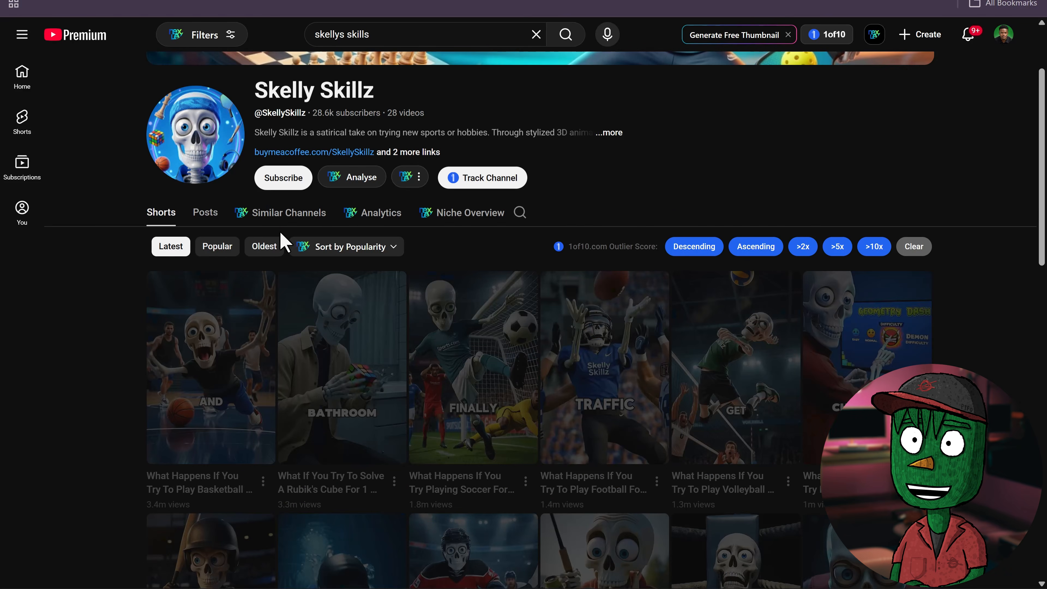
scroll(556, 197, "down", 4)
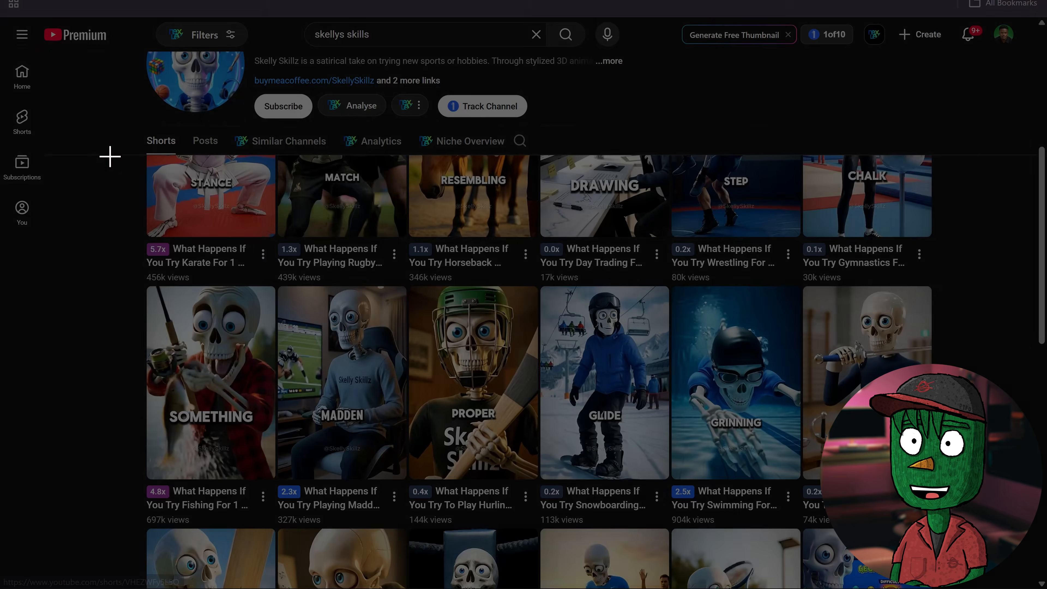
left_click_drag(110, 156, 971, 552)
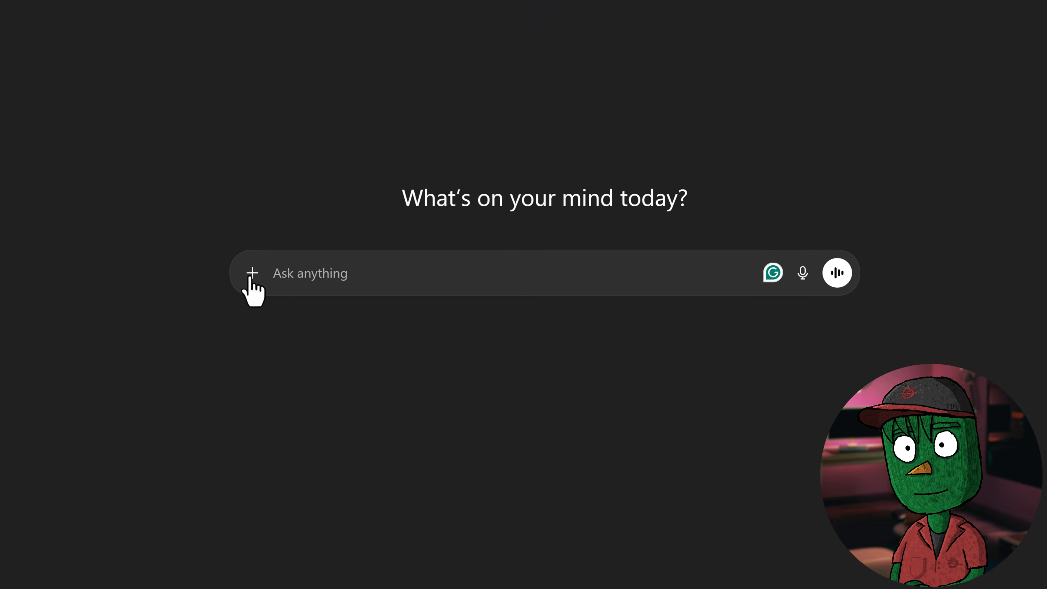
Step: In ChatGPT, attach the Shorts screenshot and send the prepared prompt asking for similar ideas or topics to make a video on
left_click(251, 275)
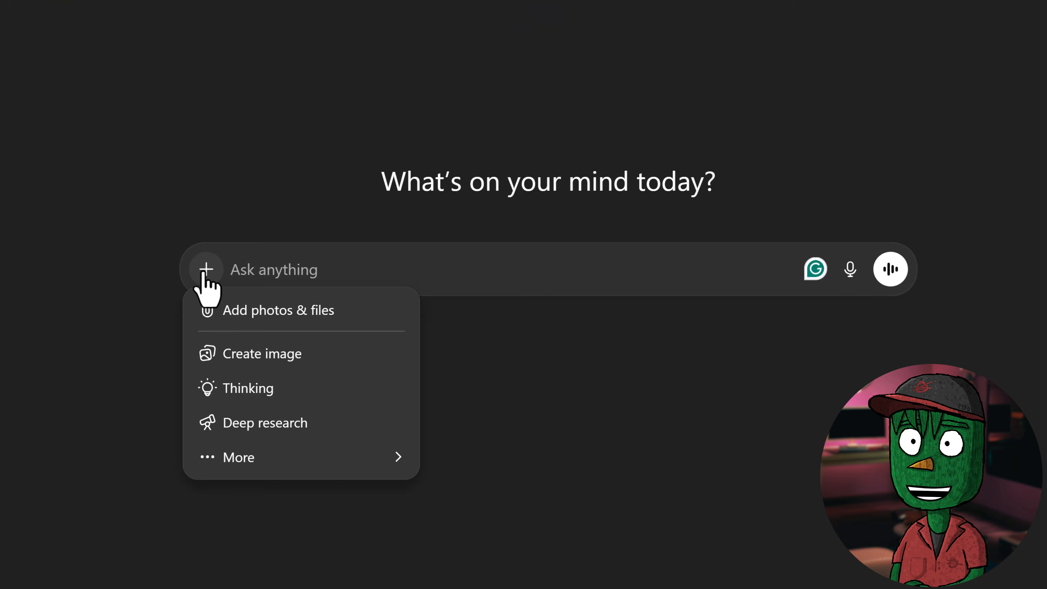
left_click(247, 309)
key("ctrl+v")
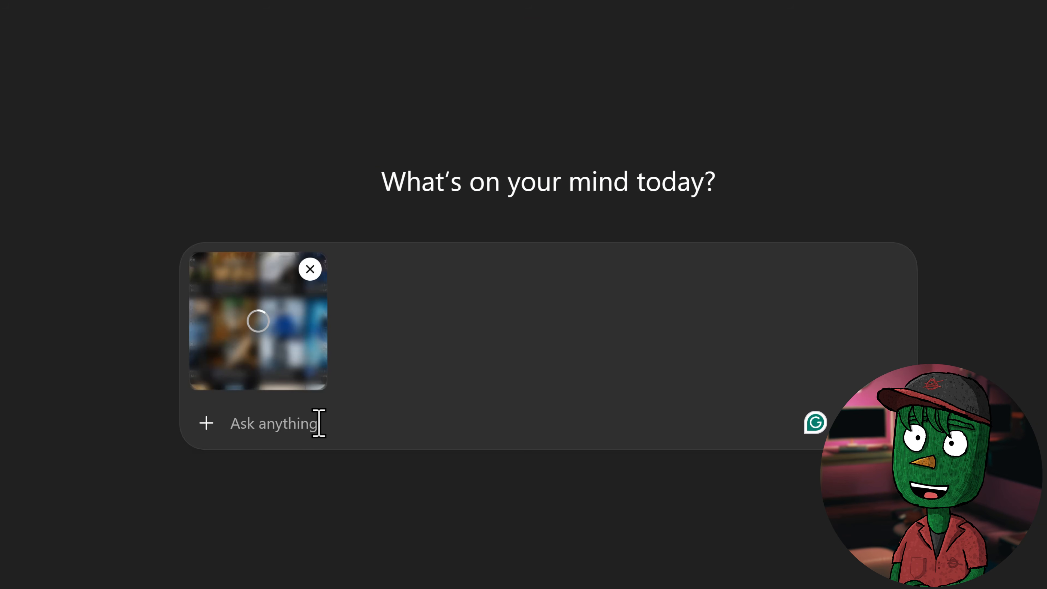
key("ctrl+v")
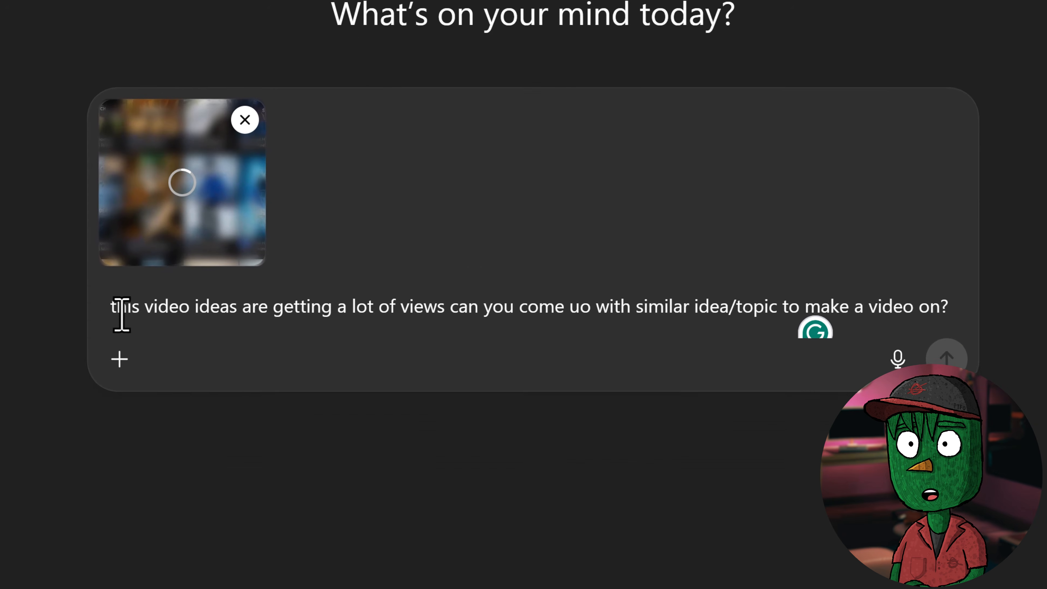
left_click_drag(105, 299, 915, 299)
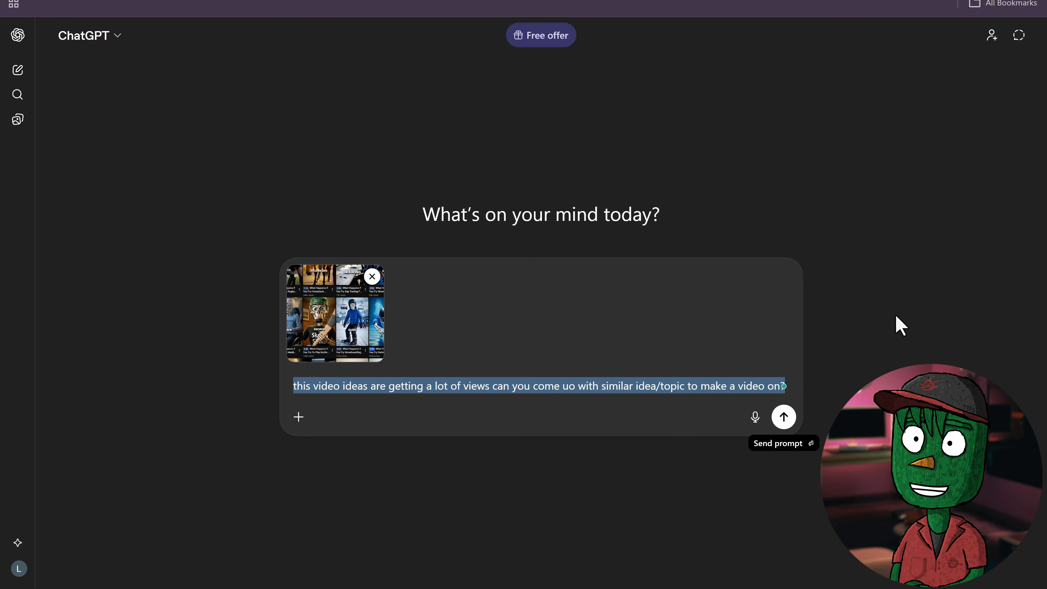
key("Return")
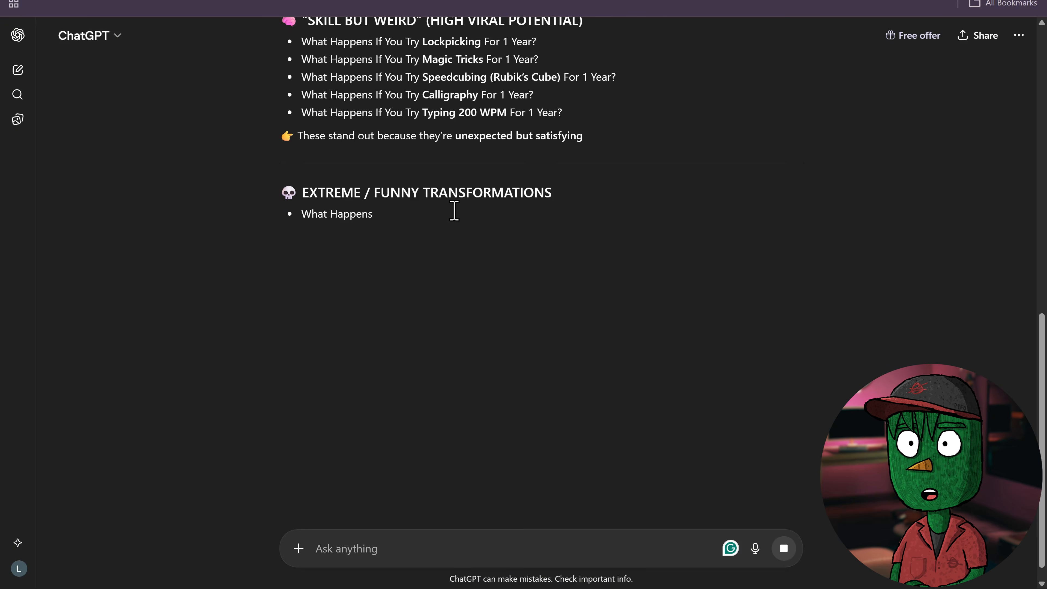
Step: Examine the suggested one-year challenge video ideas across the skill, physical, money, fun and dark categories
scroll(514, 353, "up", 10)
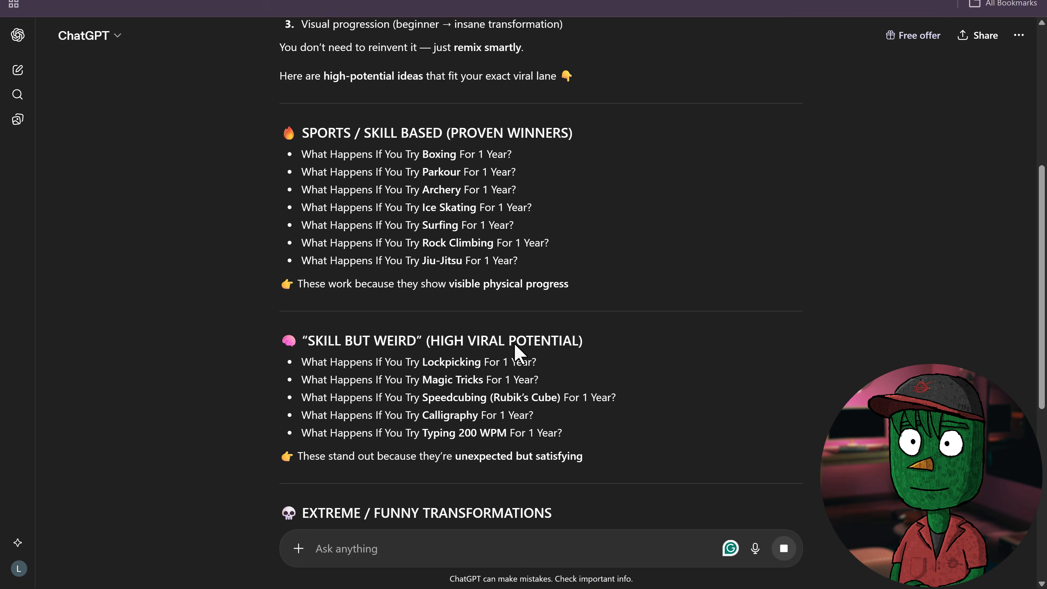
scroll(515, 346, "down", 15)
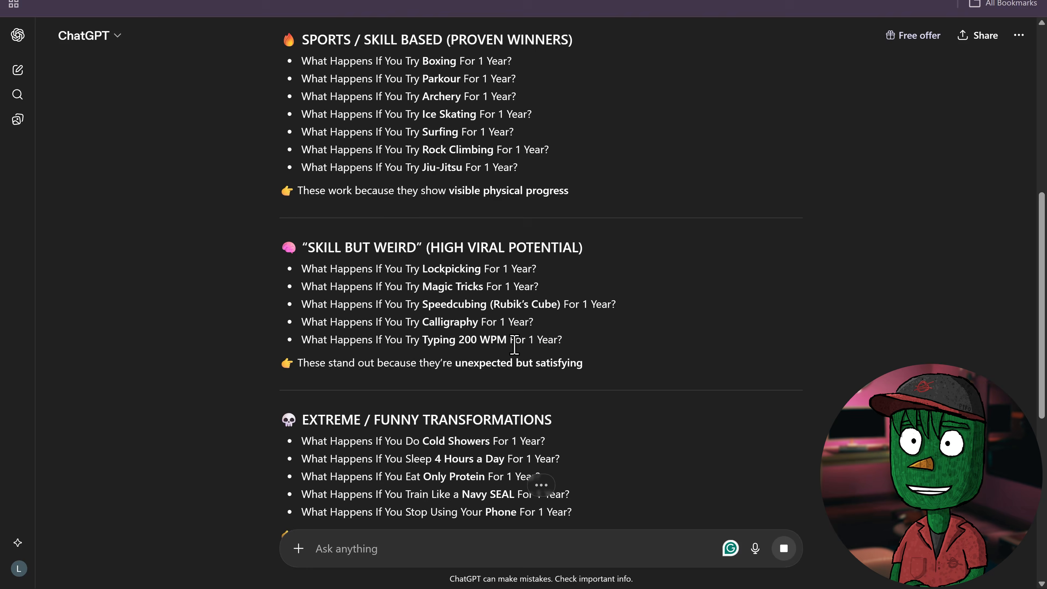
scroll(514, 342, "up", 8)
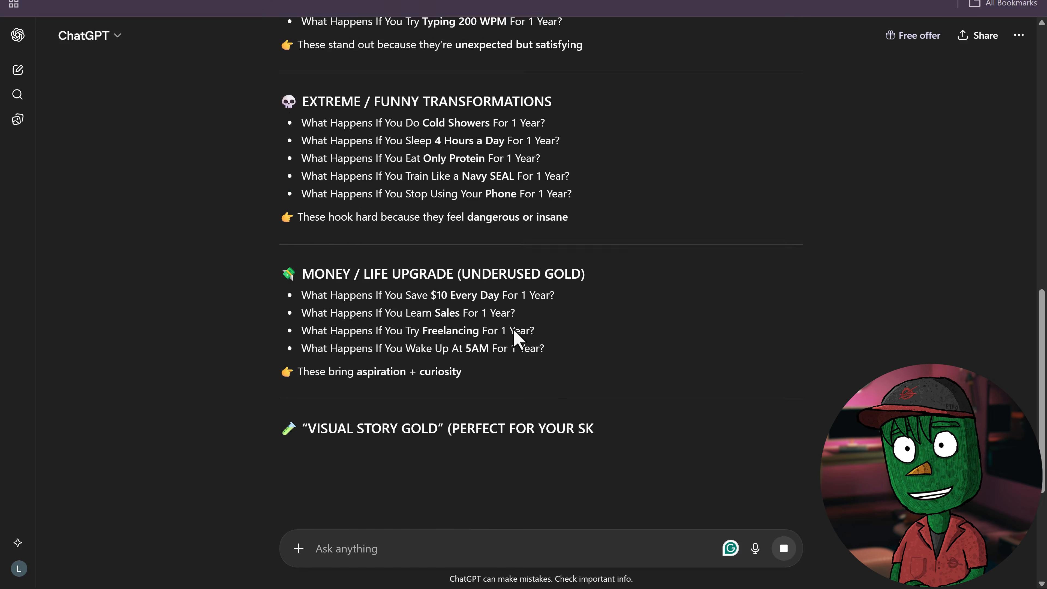
scroll(540, 276, "up", 10)
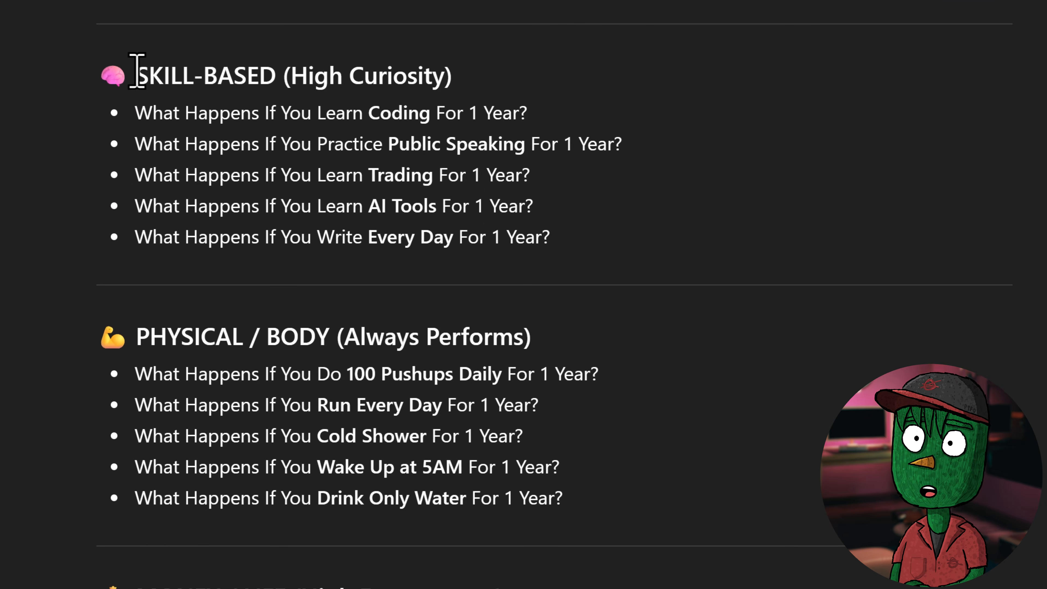
left_click_drag(144, 71, 480, 73)
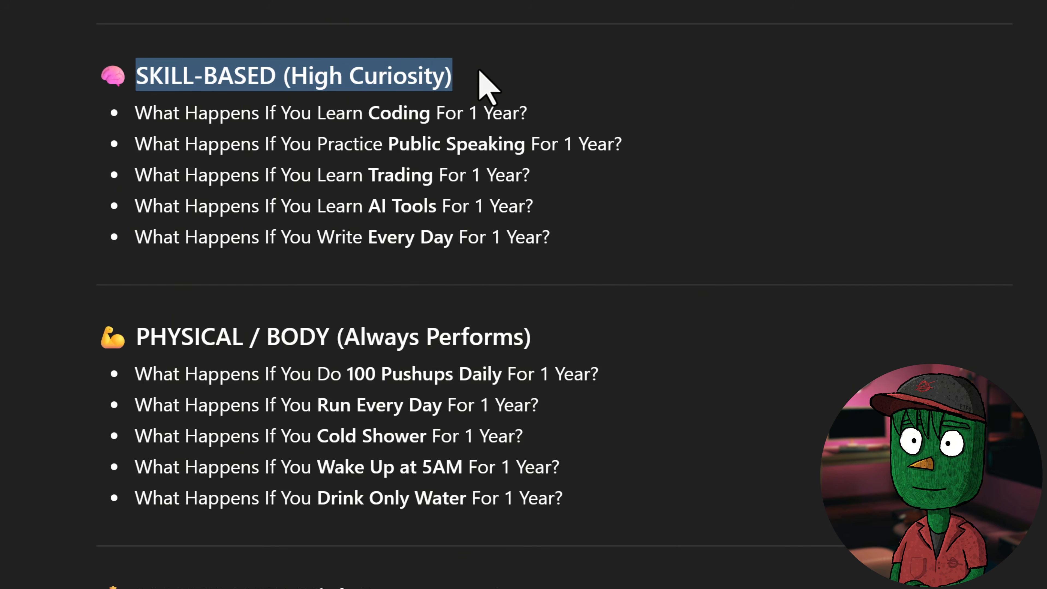
left_click(658, 71)
scroll(306, 227, "down", 5)
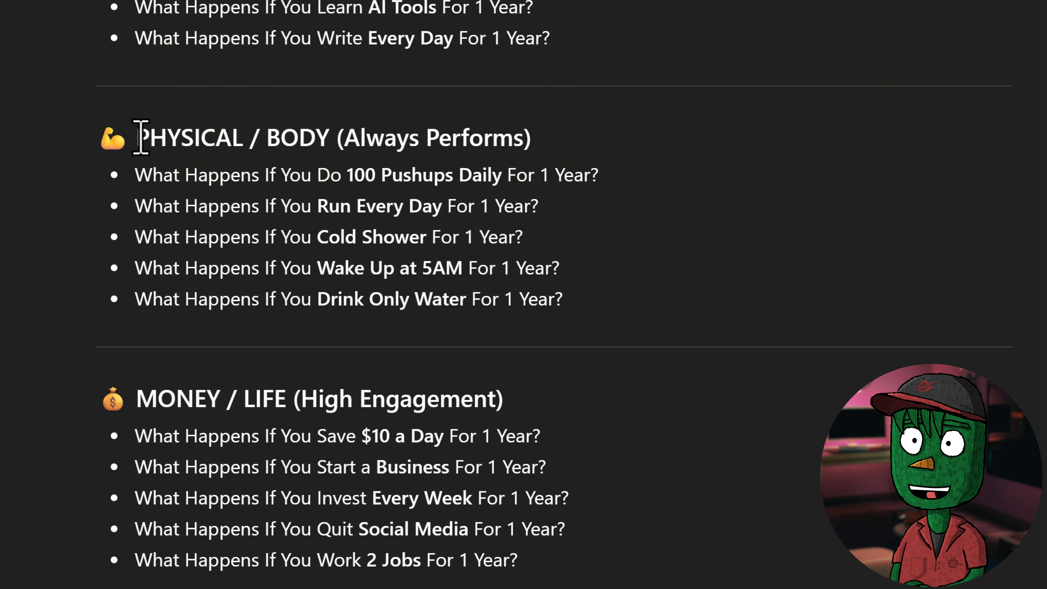
left_click_drag(136, 138, 235, 148)
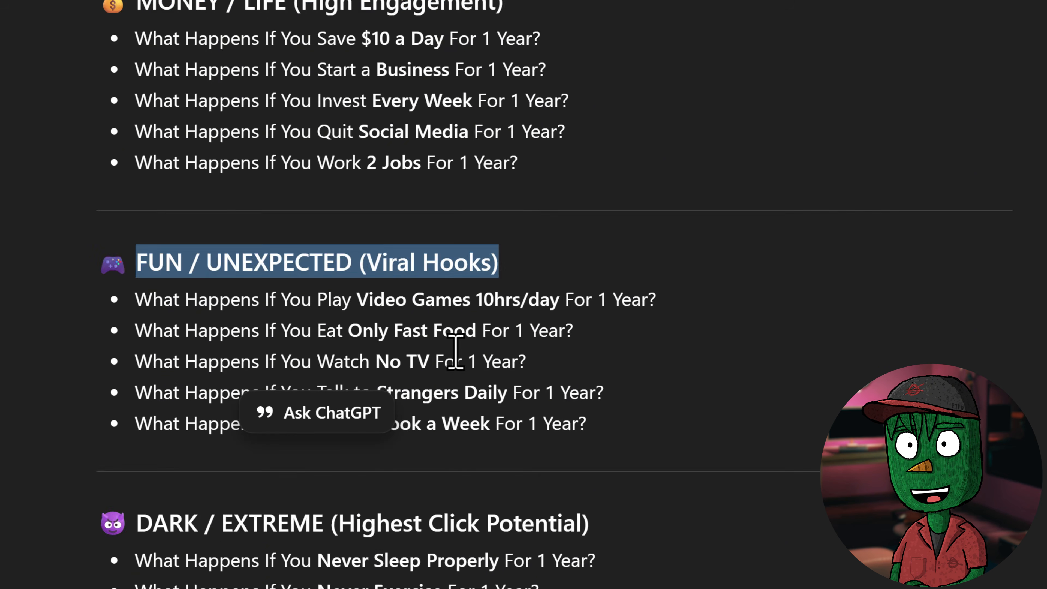
scroll(456, 356, "down", 4)
left_click_drag(134, 330, 343, 330)
scroll(644, 273, "down", 4)
scroll(646, 282, "down", 8)
scroll(520, 259, "up", 20)
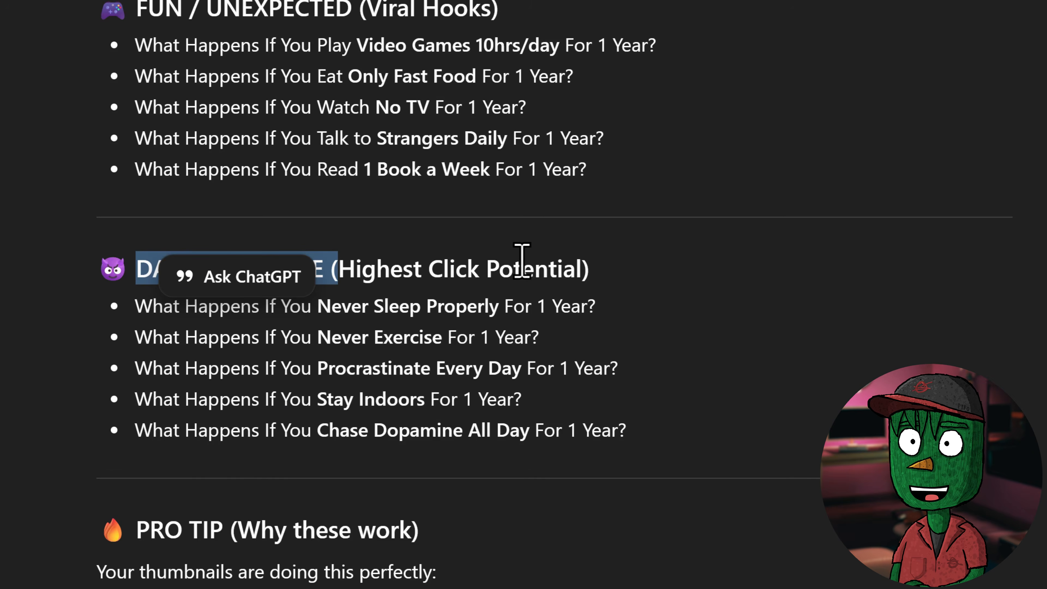
scroll(523, 264, "down", 4)
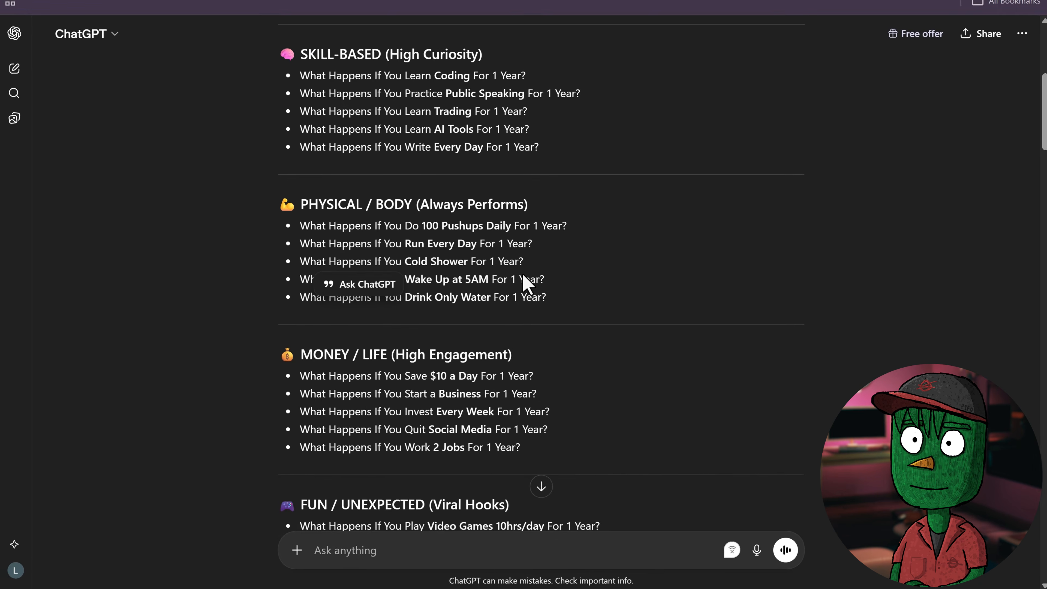
scroll(569, 272, "down", 2)
scroll(500, 233, "up", 2)
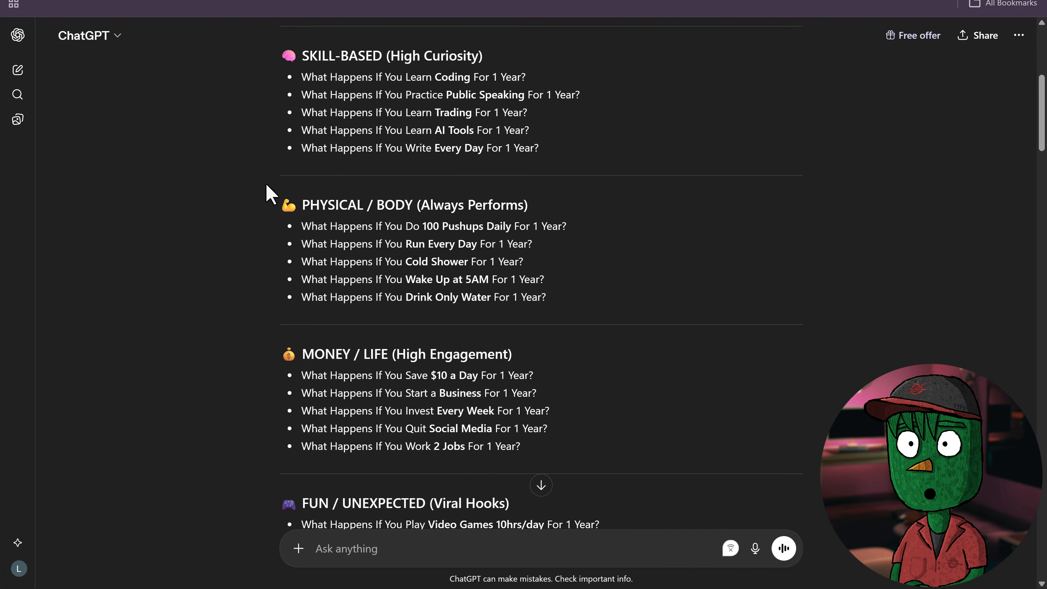
Step: Copy the idea "What Happens If You Do 100 Pushups Daily For 1 Year?" from the physical/body category
left_click_drag(302, 226, 416, 232)
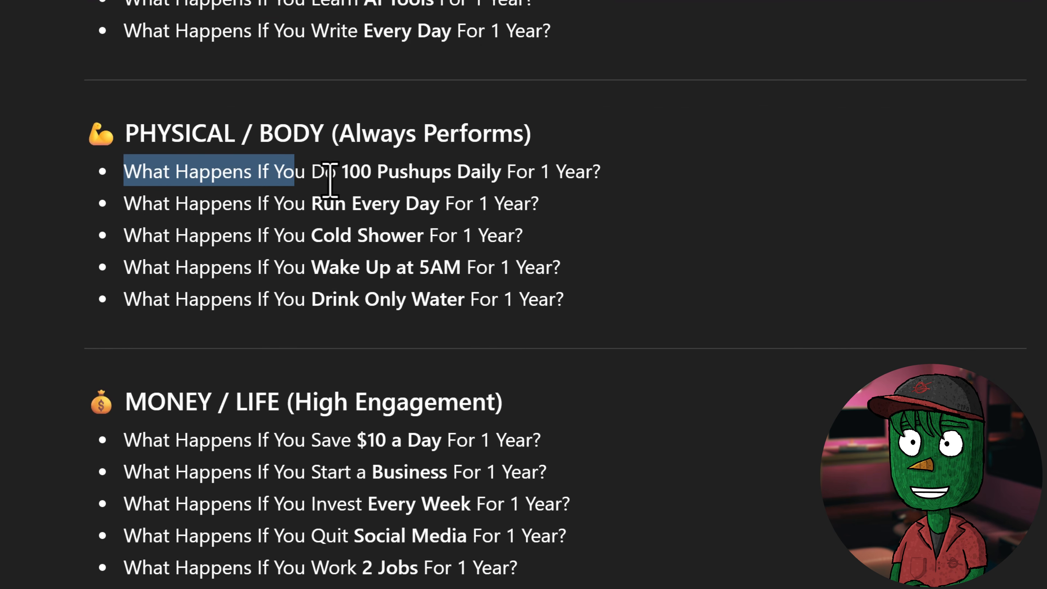
left_click_drag(329, 182, 587, 202)
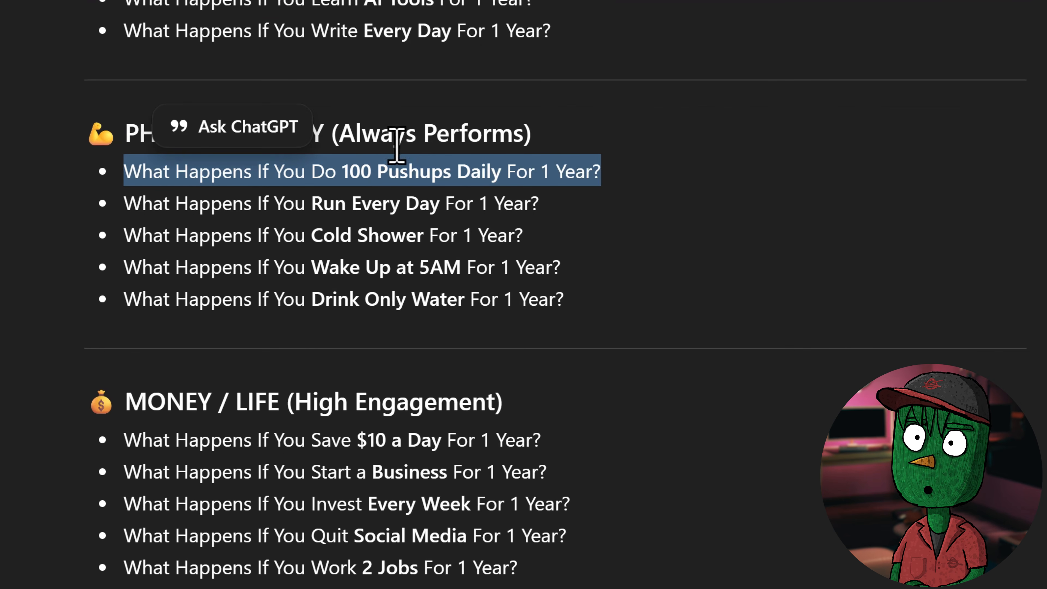
right_click(349, 178)
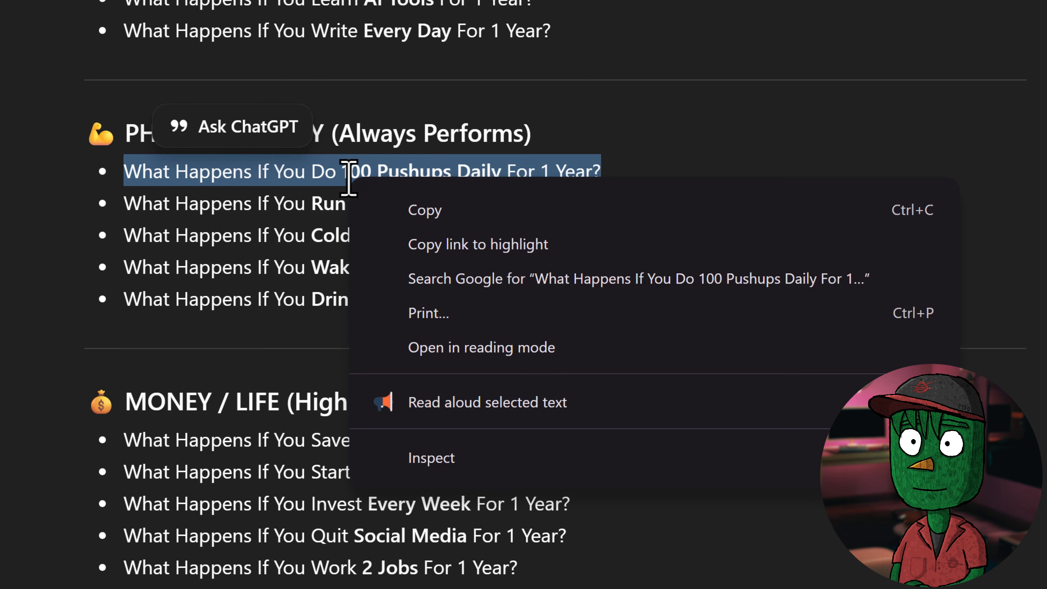
left_click(486, 212)
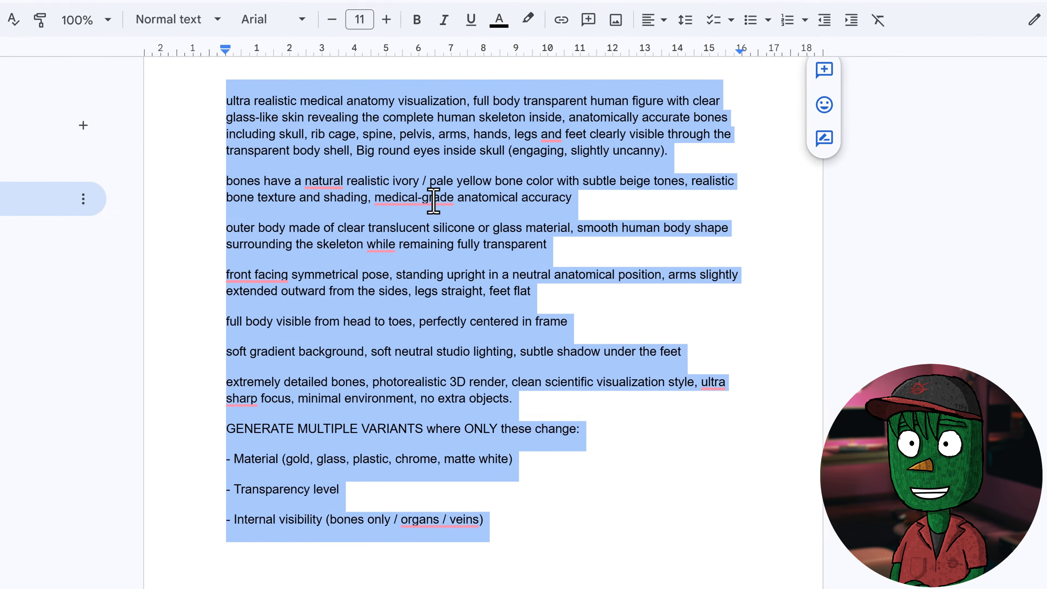
Step: In the Google Docs script generator prompt, replace "PASTE YOUR ACTIVITY/TOPIC HERE" with the copied 100 pushups topic
mouse_move(412, 204)
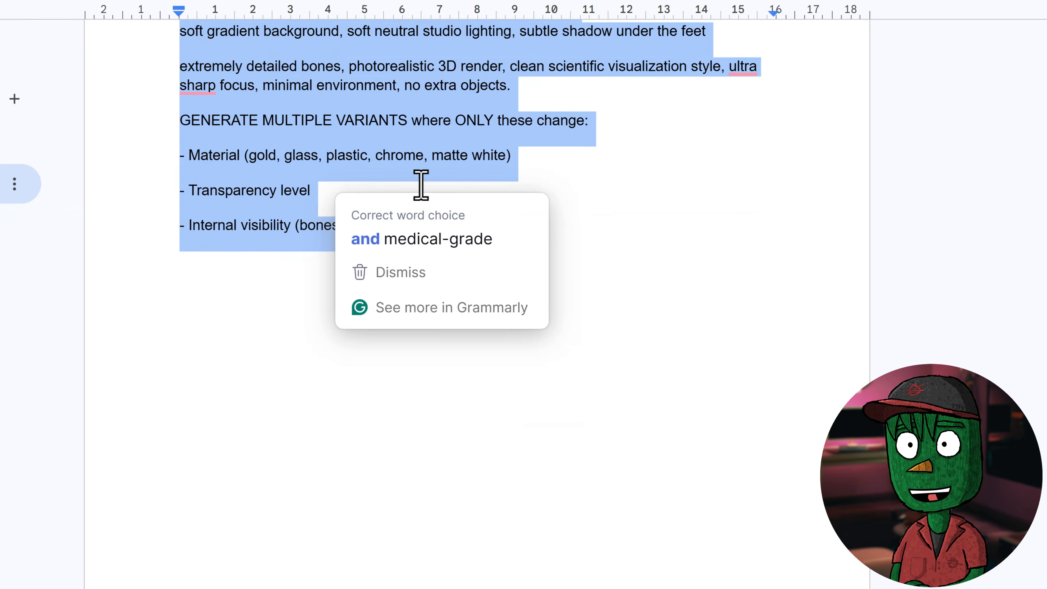
key("ctrl+v")
scroll(423, 273, "down", 8)
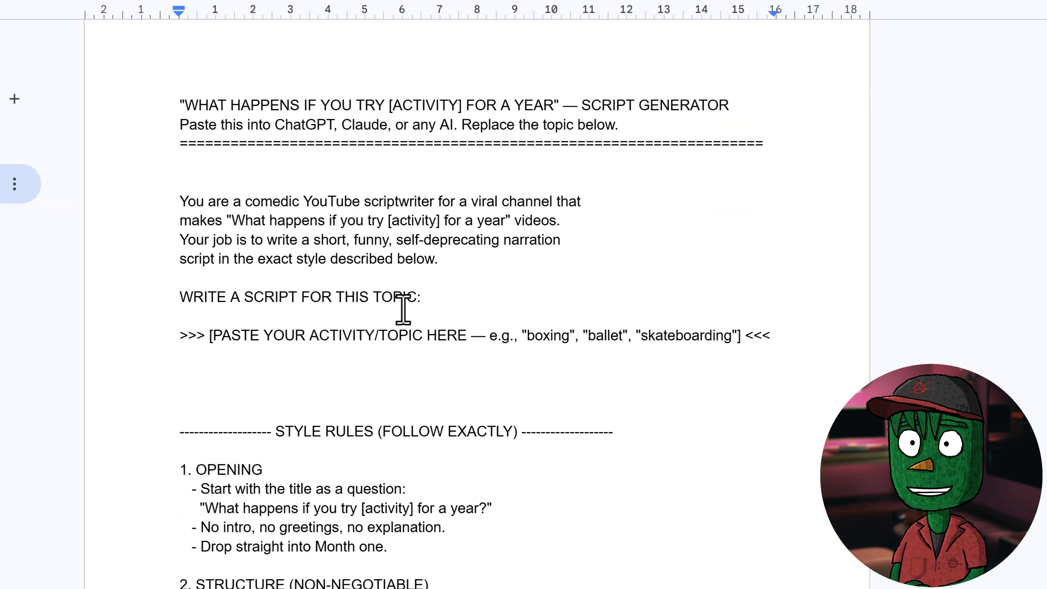
scroll(403, 310, "down", 4)
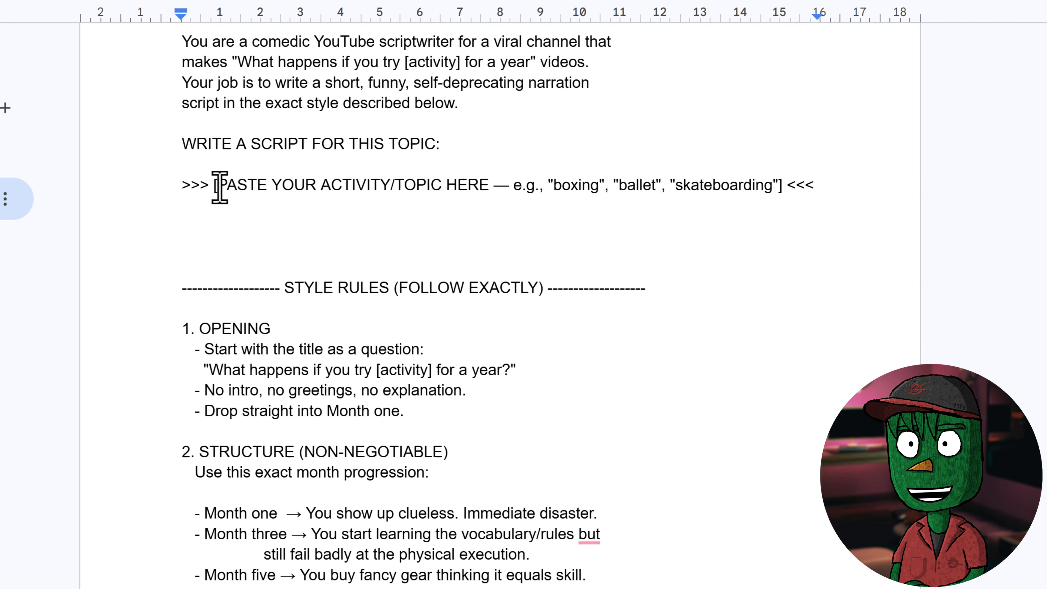
left_click_drag(212, 169, 220, 169)
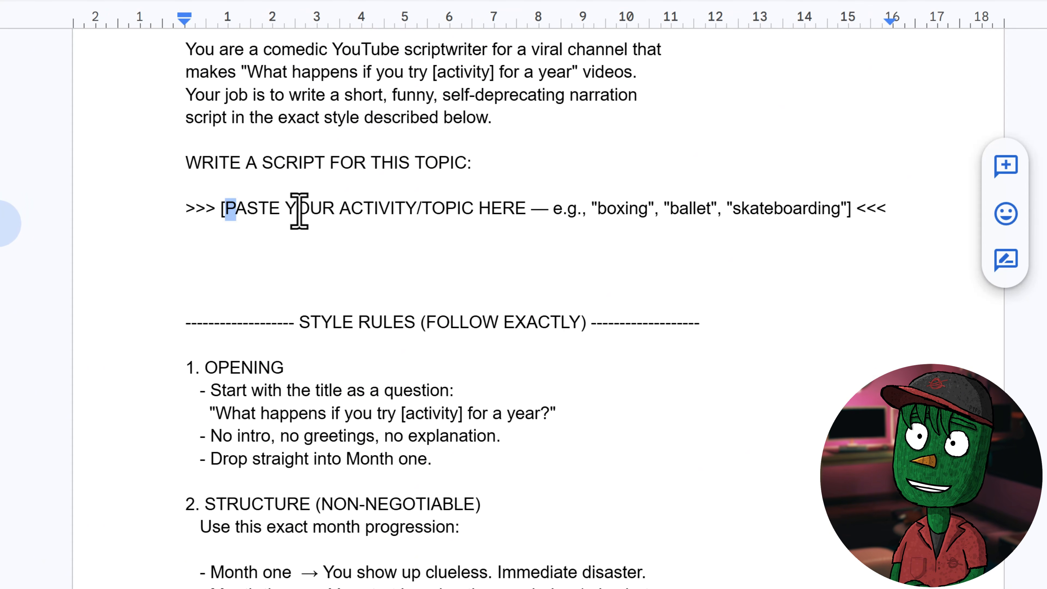
left_click_drag(299, 211, 516, 209)
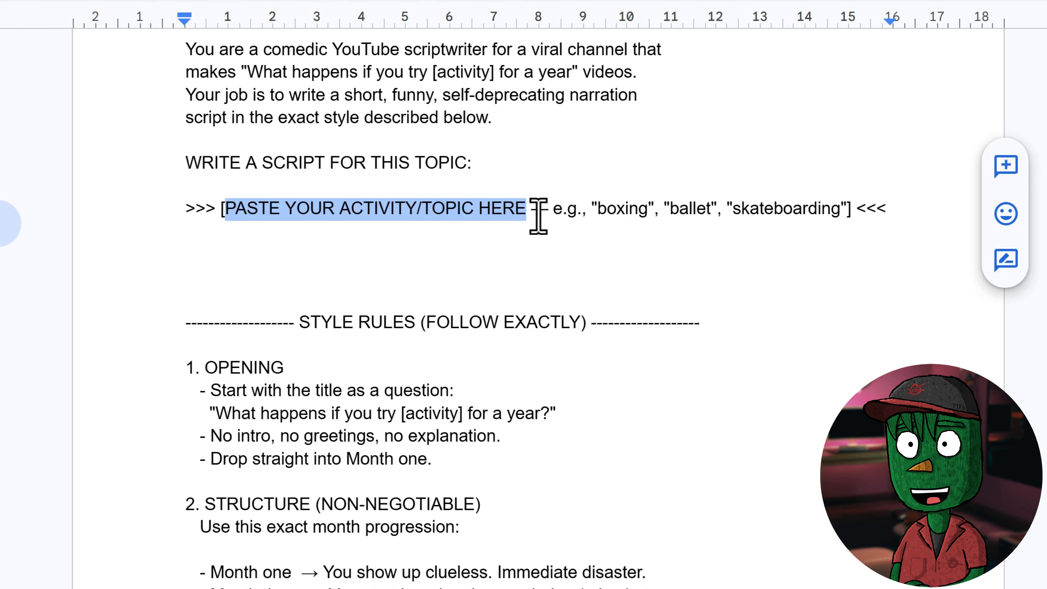
key("ctrl+v")
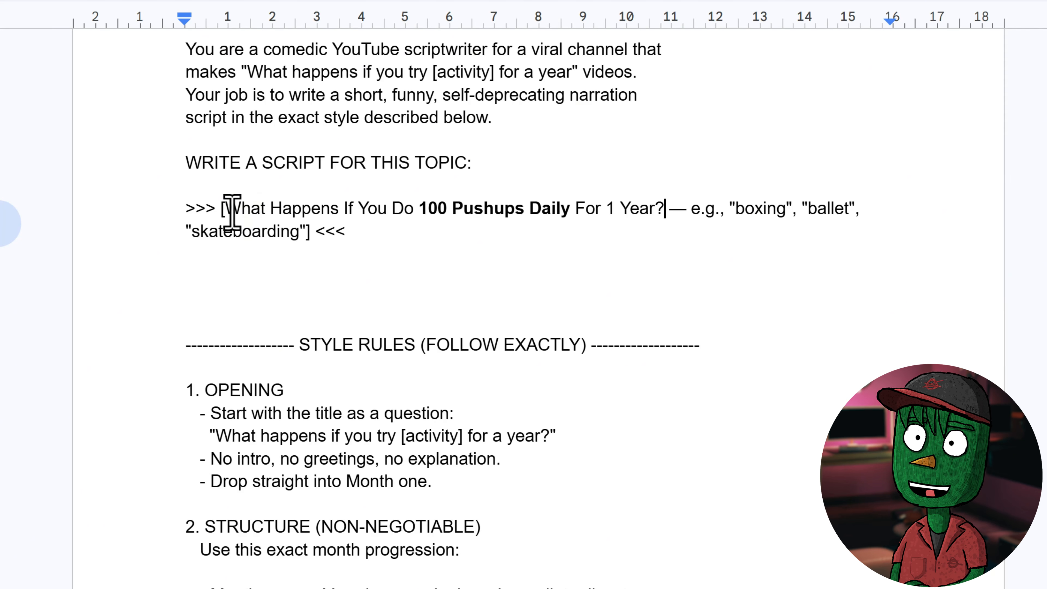
left_click_drag(487, 221, 667, 211)
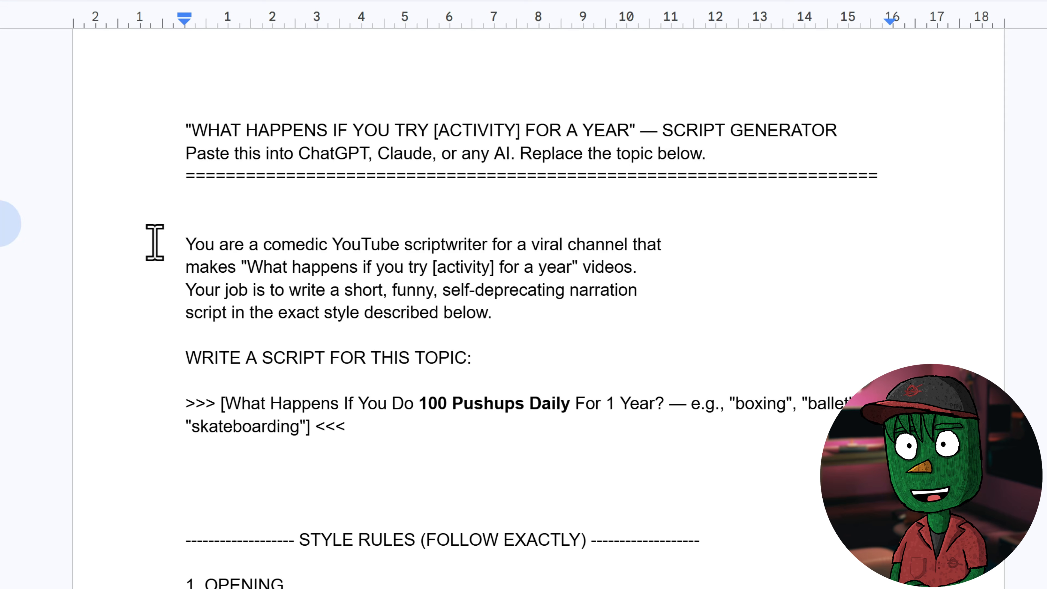
Step: Copy the script generator prompt from "You are a comedic YouTube scriptwriter" through the closing YouTube Shorts length note
left_click_drag(155, 243, 456, 463)
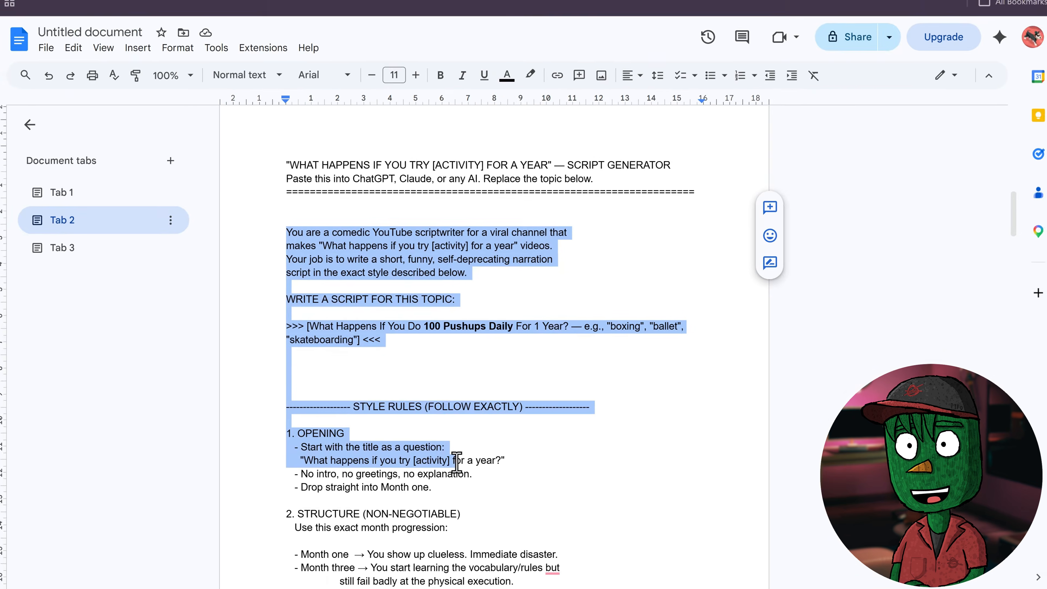
scroll(456, 459, "down", 12)
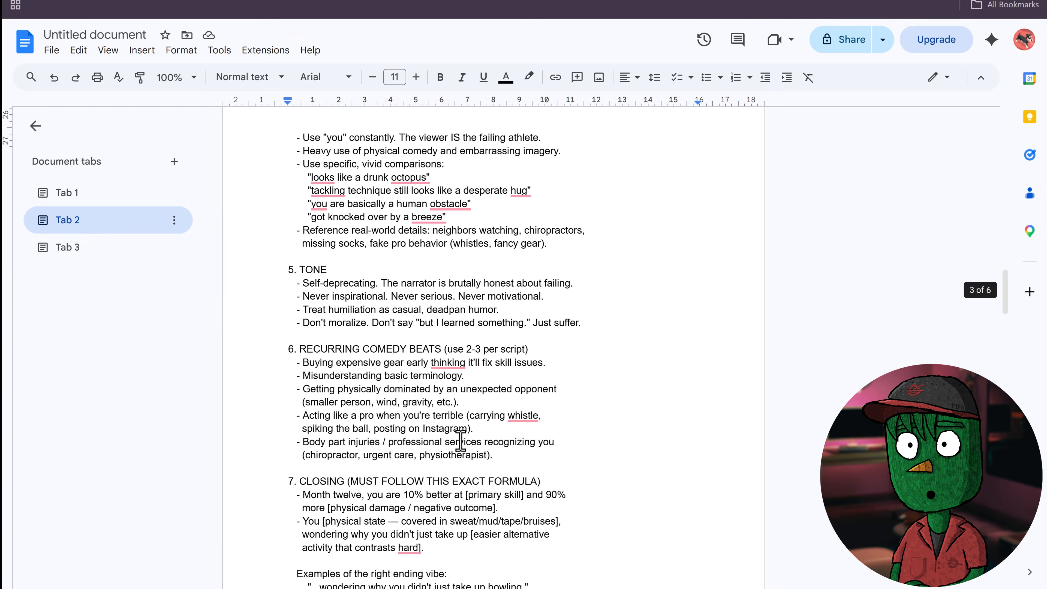
key("ctrl+shift+End")
right_click(435, 293)
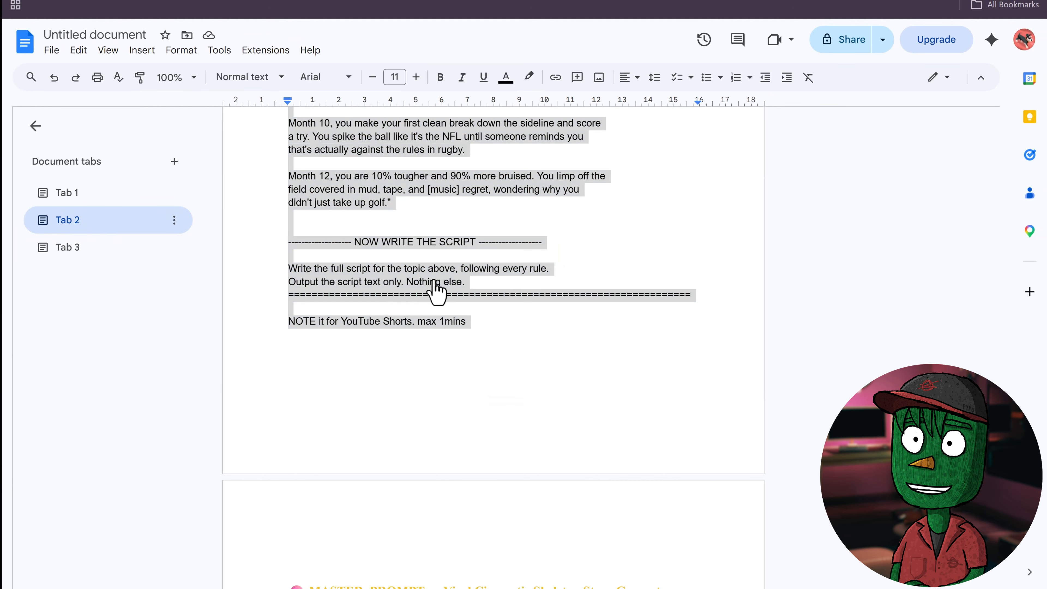
left_click(522, 290)
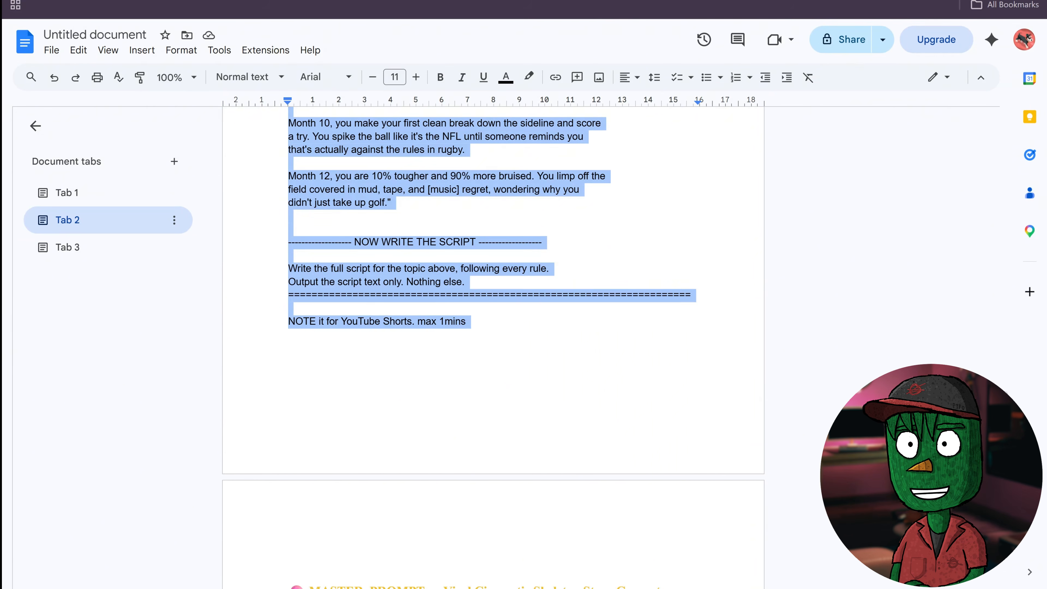
Step: In the ChatGPT conversation, send the copied script prompt, followed by the note "NOTE it for YouTube Shorts. less than 1mins"
key("ctrl+Tab")
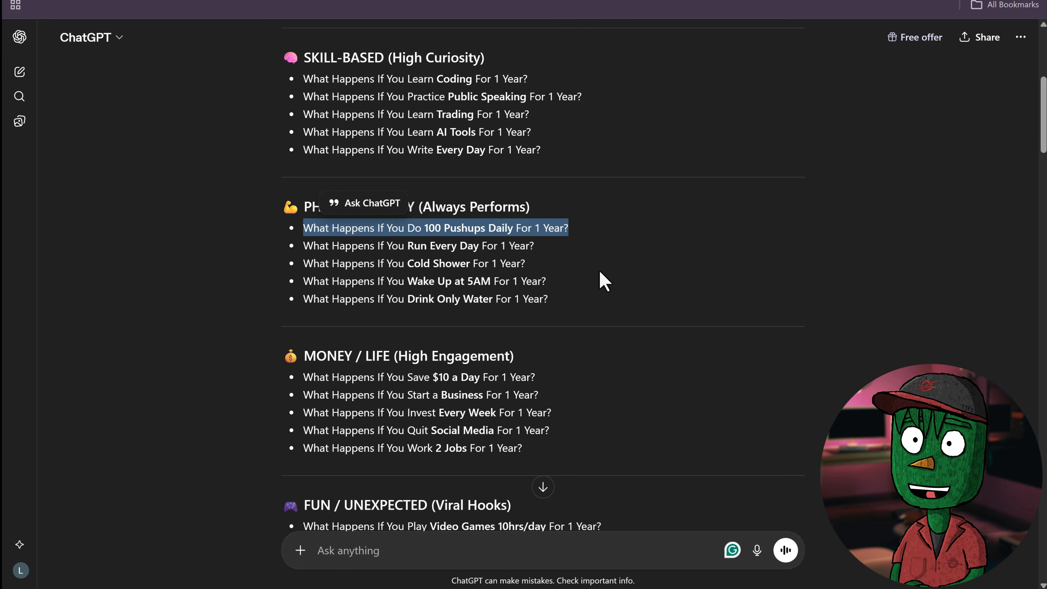
scroll(605, 281, "down", 10)
scroll(800, 254, "down", 20)
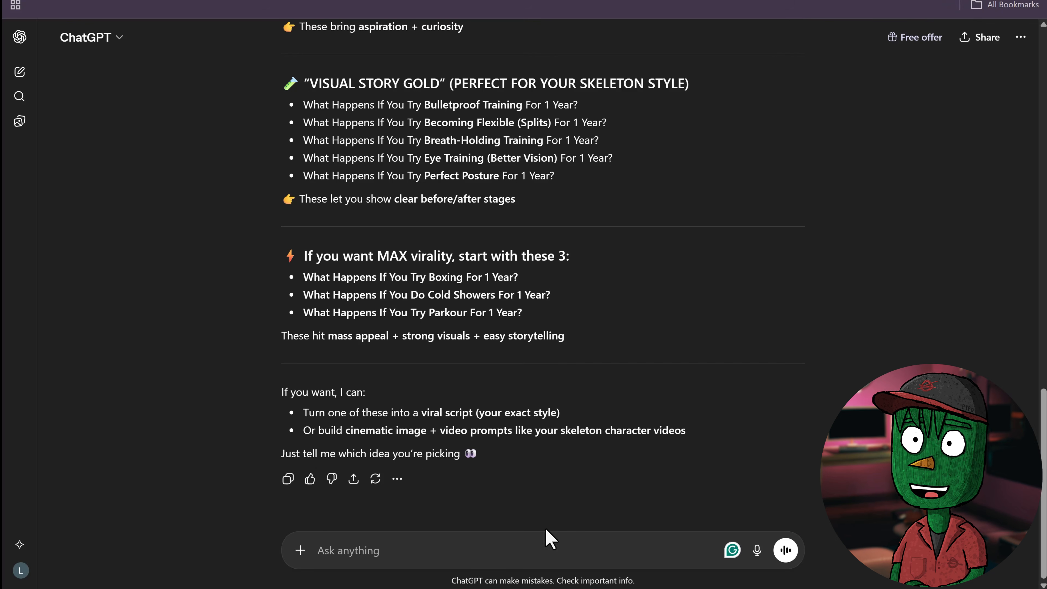
left_click(486, 557)
key("ctrl+v")
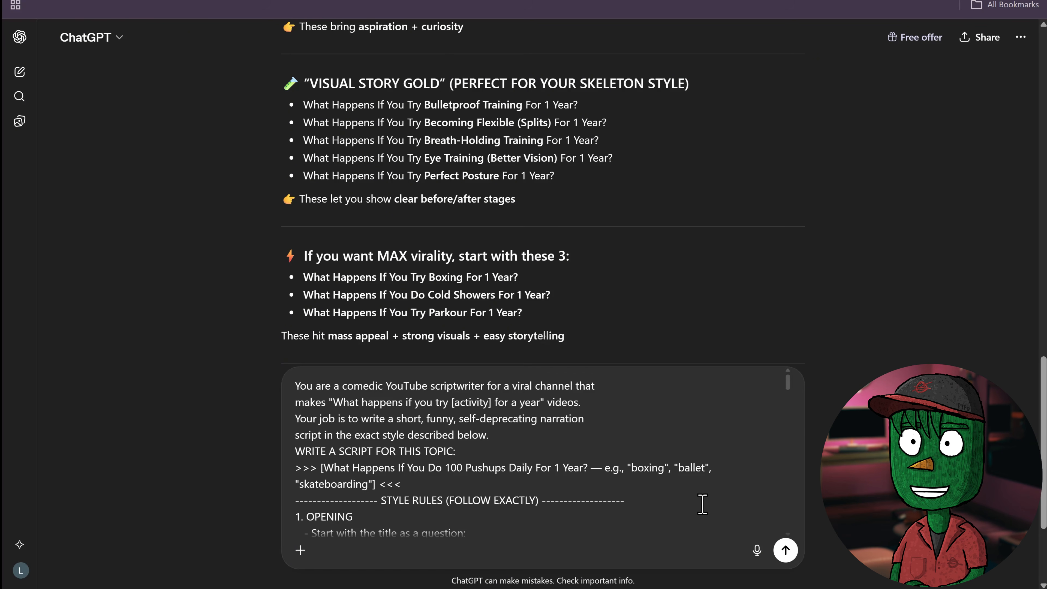
key("Return")
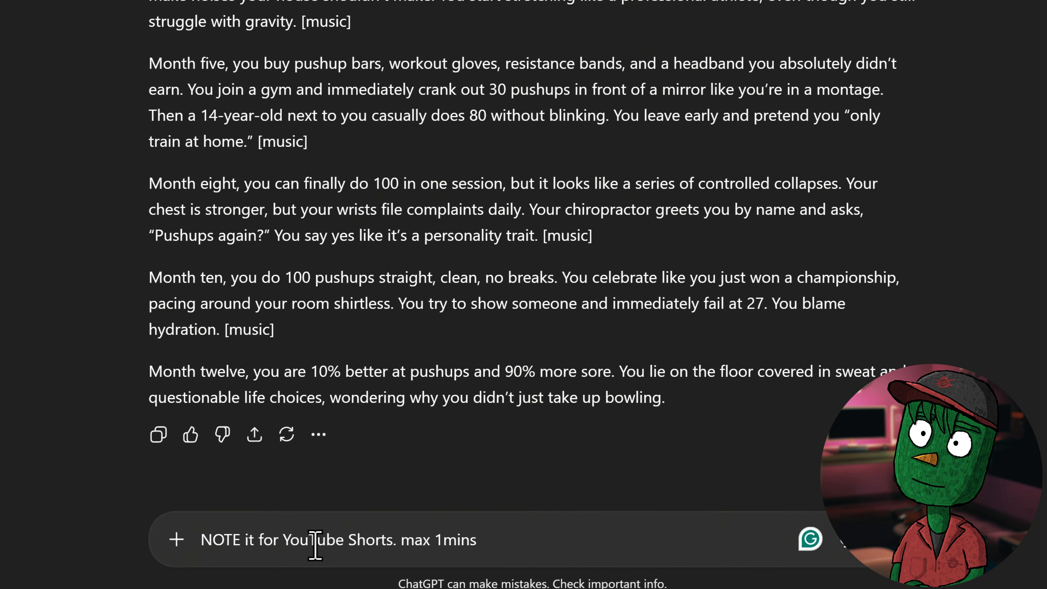
key("Return")
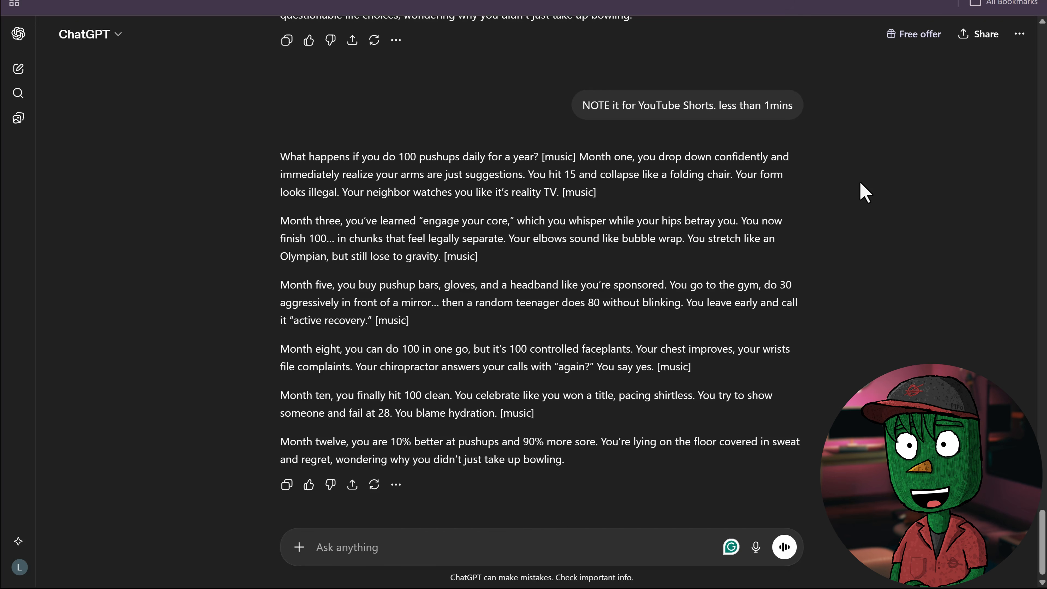
Step: Copy the full text of the shortened 100 pushups script, from the opening question through month twelve
left_click_drag(245, 153, 612, 466)
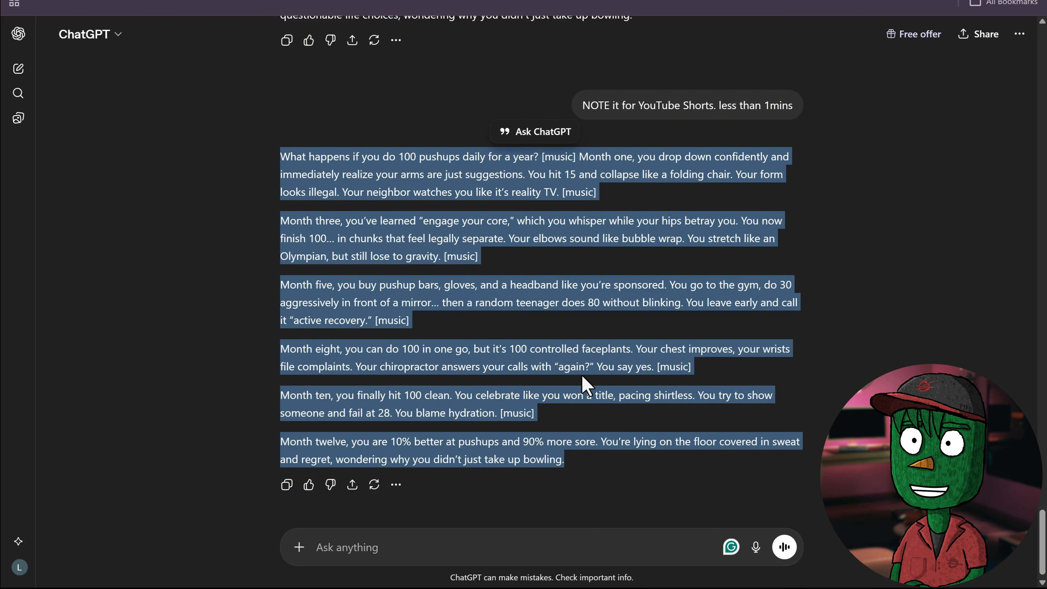
right_click(421, 303)
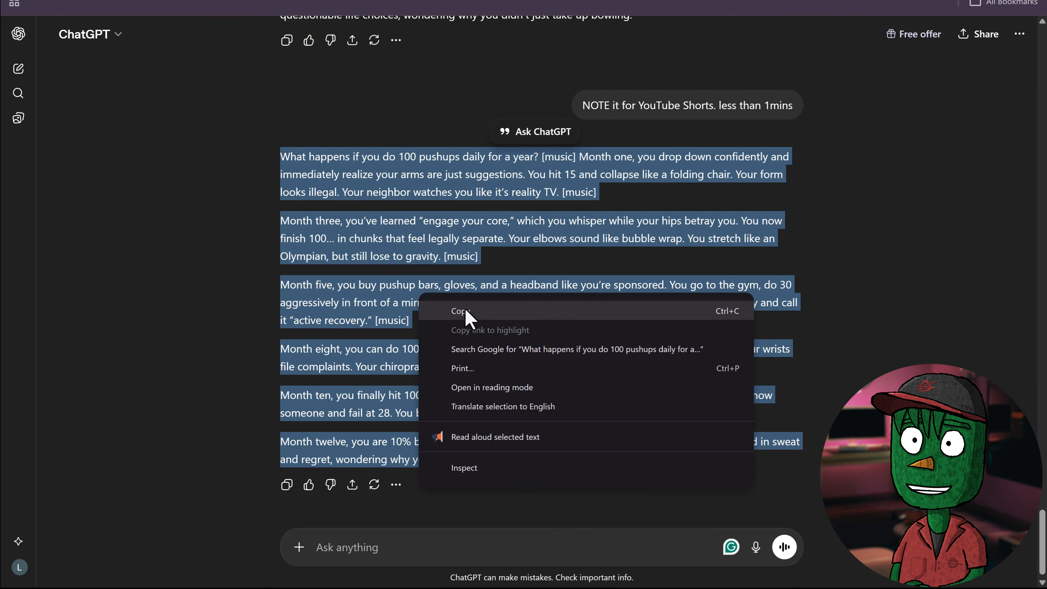
left_click(453, 310)
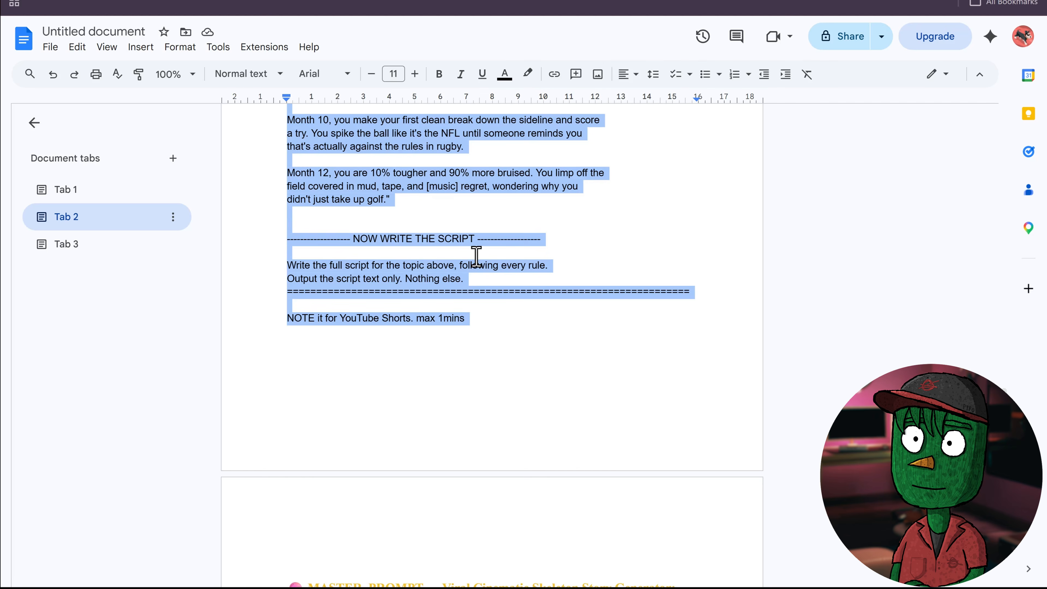
Step: In the Google Docs master prompt for the skeleton story generator, replace the sample text under SCRIPT with the copied pushups script
scroll(476, 256, "down", 6)
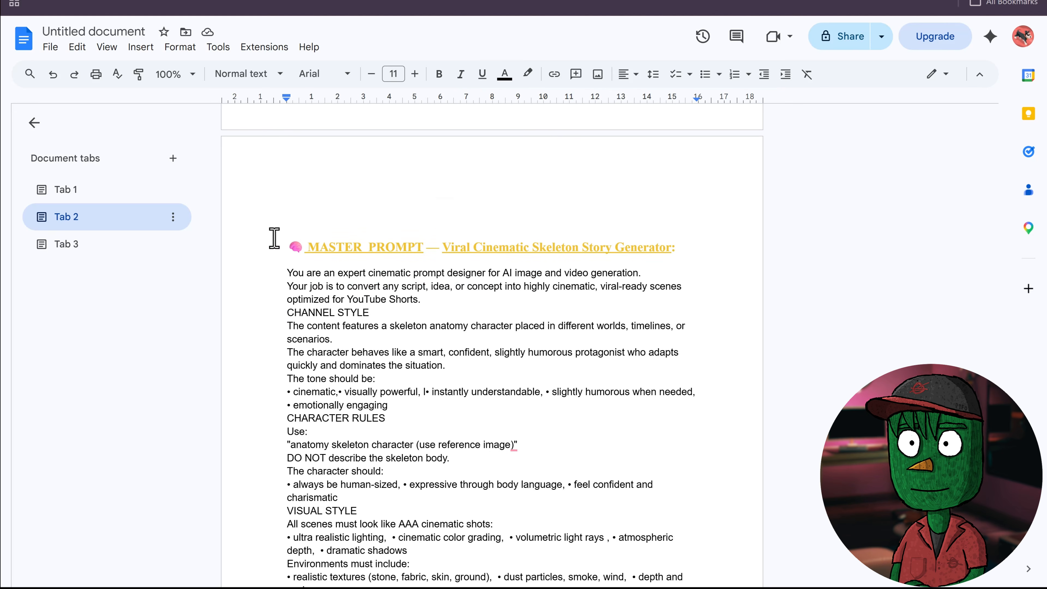
left_click_drag(300, 248, 693, 263)
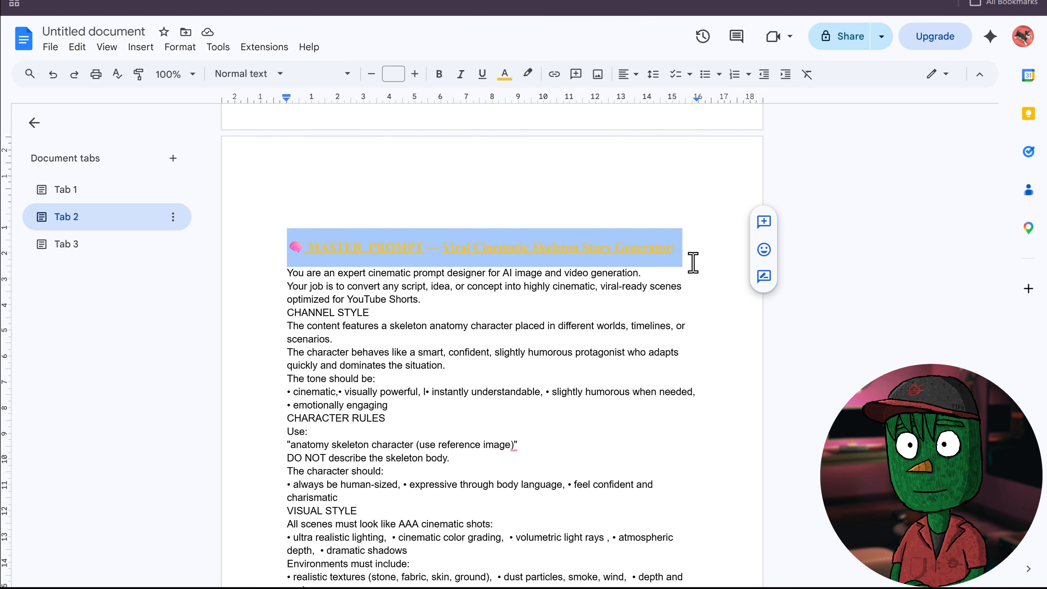
left_click(700, 271)
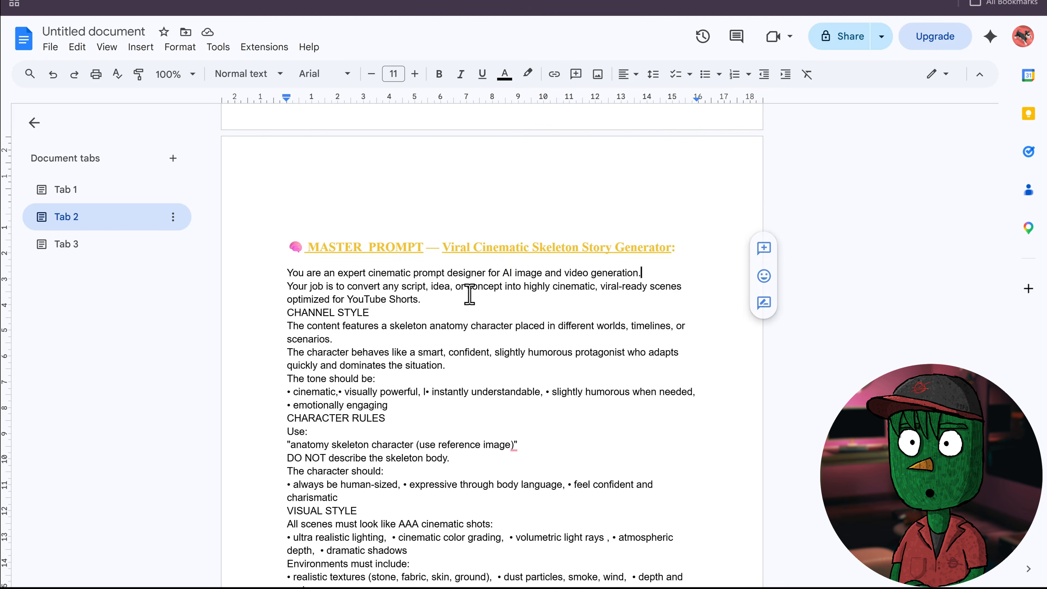
scroll(469, 293, "down", 12)
scroll(468, 294, "down", 6)
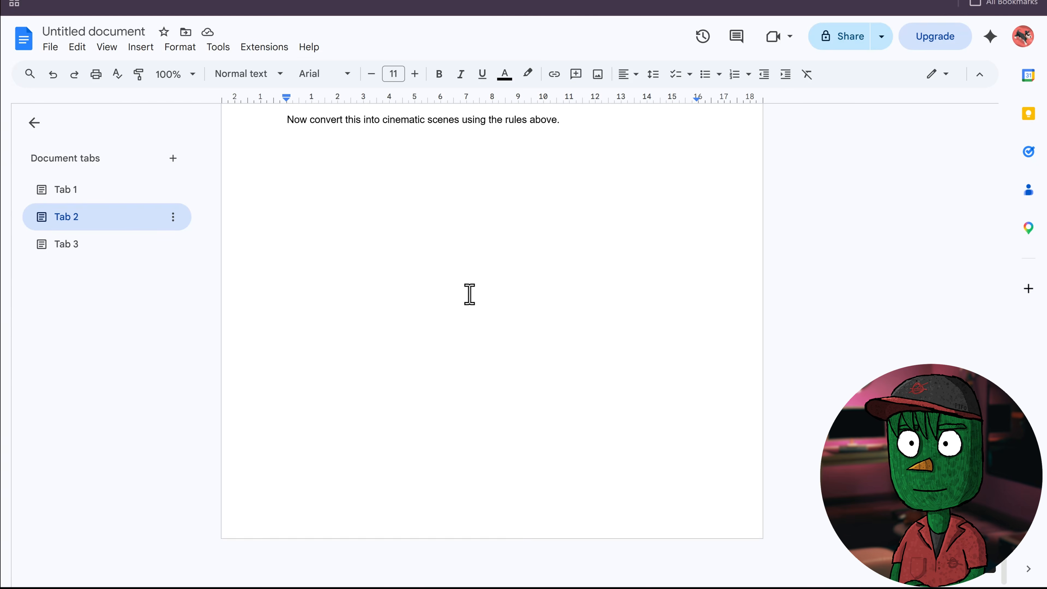
scroll(468, 294, "up", 4)
left_click_drag(341, 202, 350, 217)
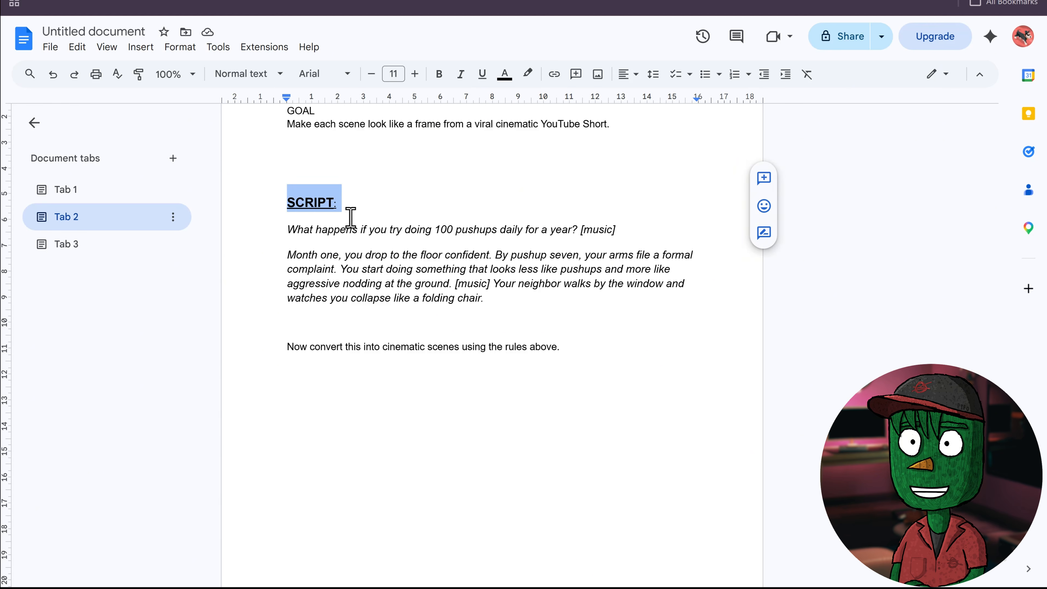
left_click(417, 201)
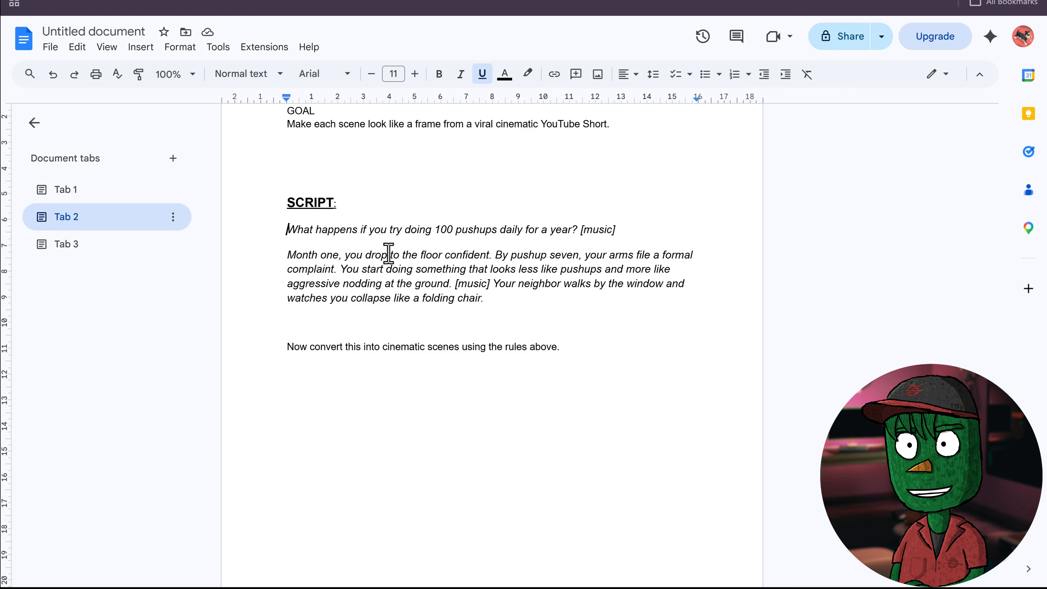
left_click_drag(389, 255, 508, 304)
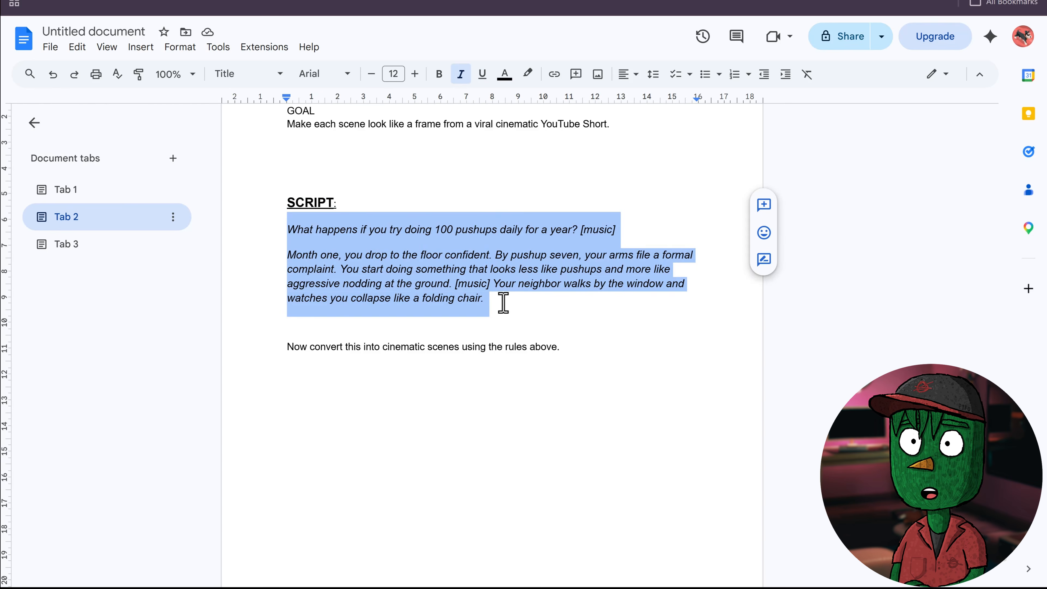
key("ctrl+v")
scroll(542, 350, "down", 5)
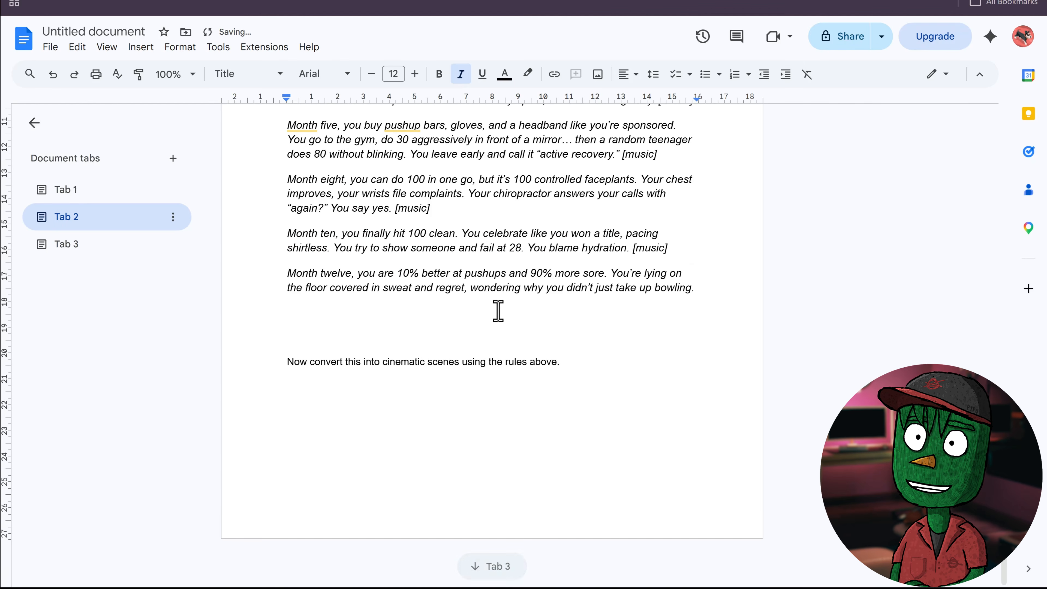
Step: Copy the master prompt from "You are an expert cinematic prompt designer" through its final instruction and send it in a new ChatGPT chat
scroll(498, 299, "up", 12)
scroll(497, 292, "down", 10)
scroll(497, 292, "up", 15)
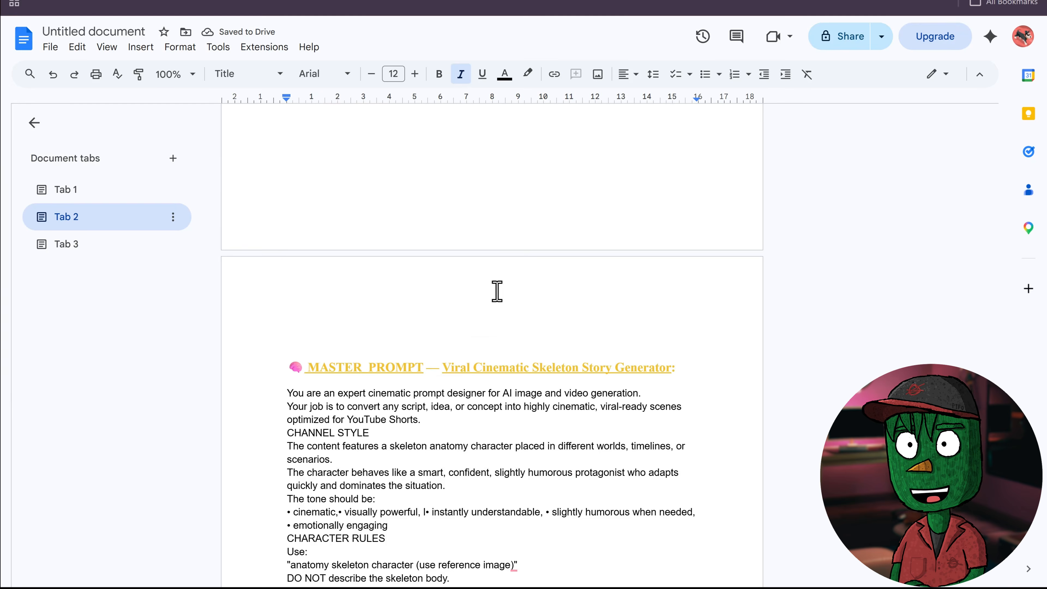
scroll(268, 281, "down", 3)
left_click_drag(405, 400, 529, 549)
scroll(541, 539, "down", 10)
scroll(542, 538, "down", 10)
left_click(568, 517, "shift")
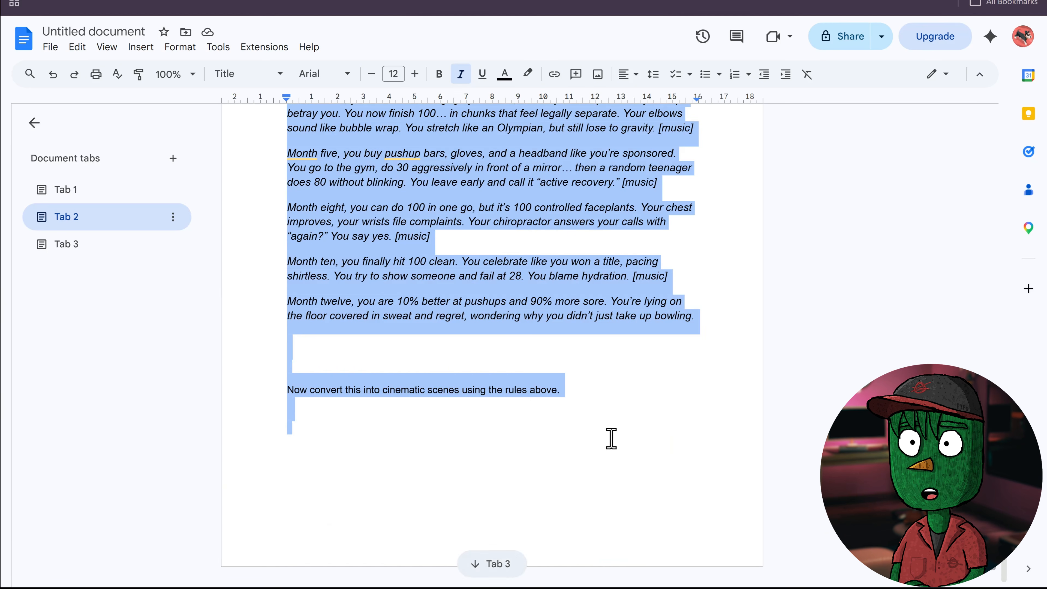
key("ctrl+v")
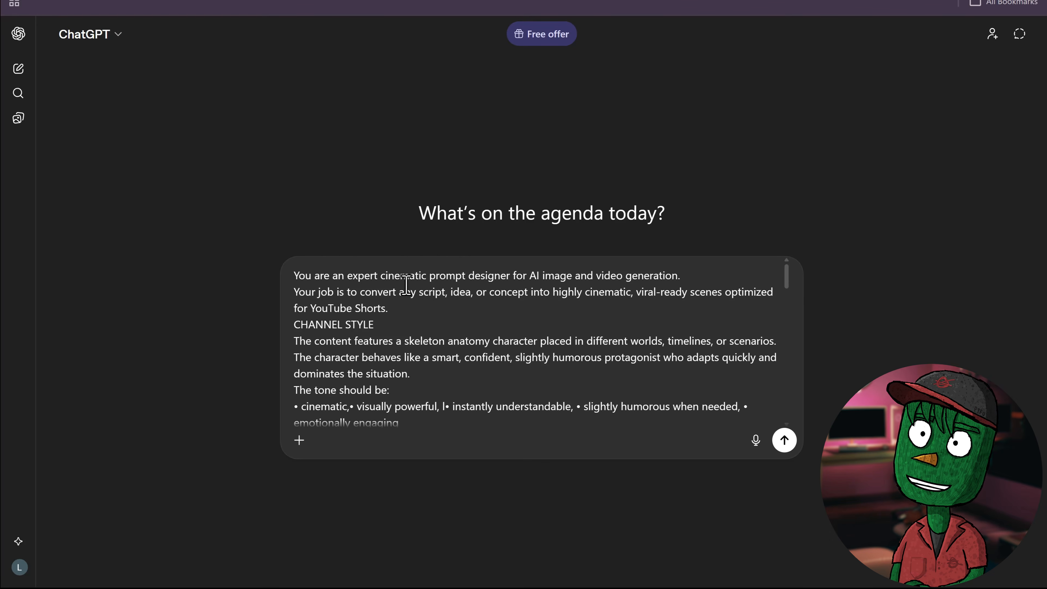
key("Return")
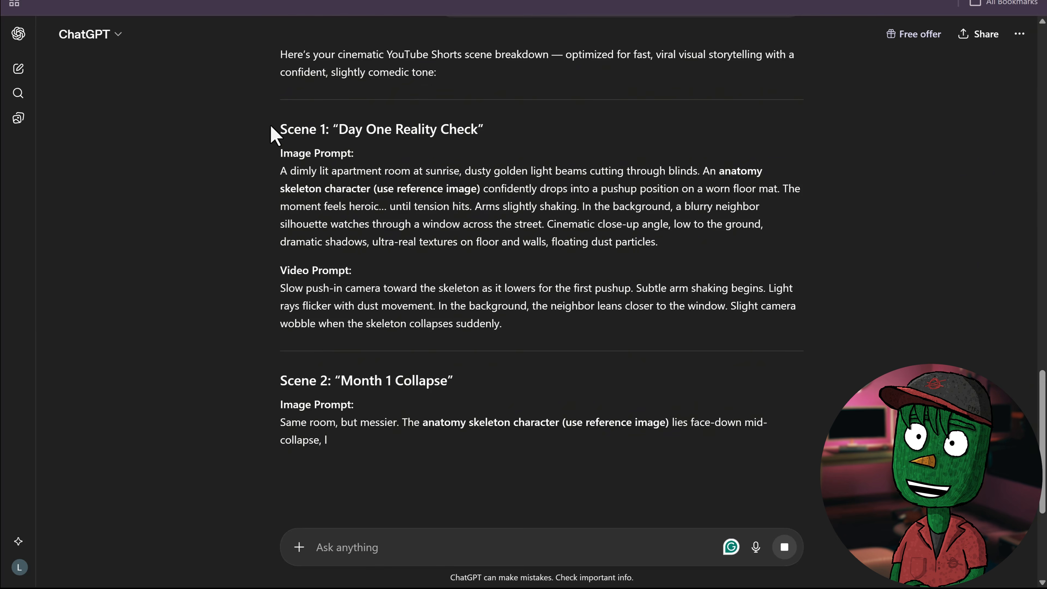
Step: Review the scene breakdown in the ChatGPT reply, examining the image prompt and video prompt for each scene
left_click_drag(284, 129, 332, 131)
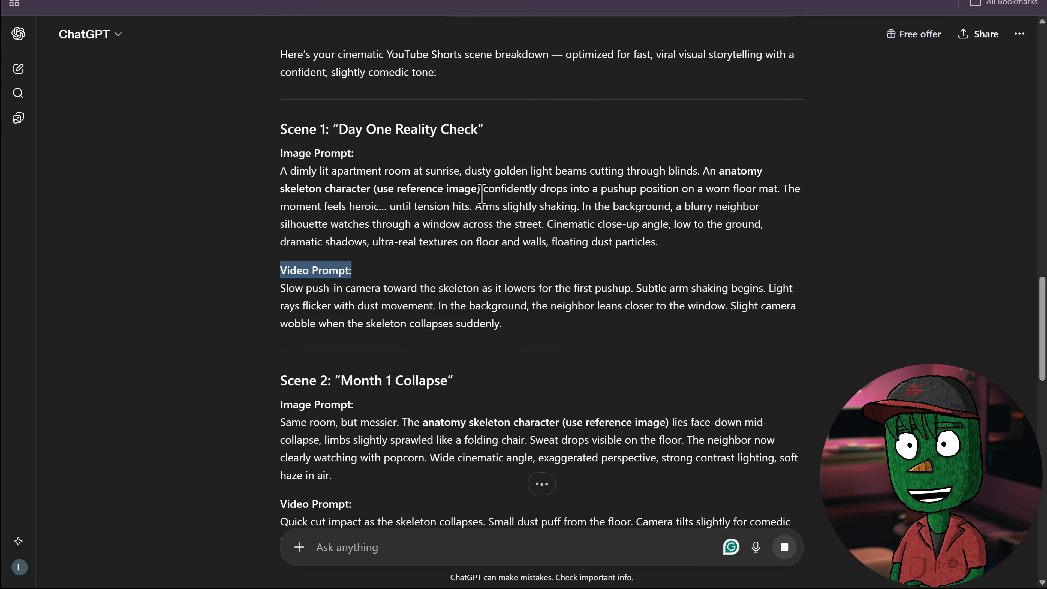
scroll(482, 194, "down", 10)
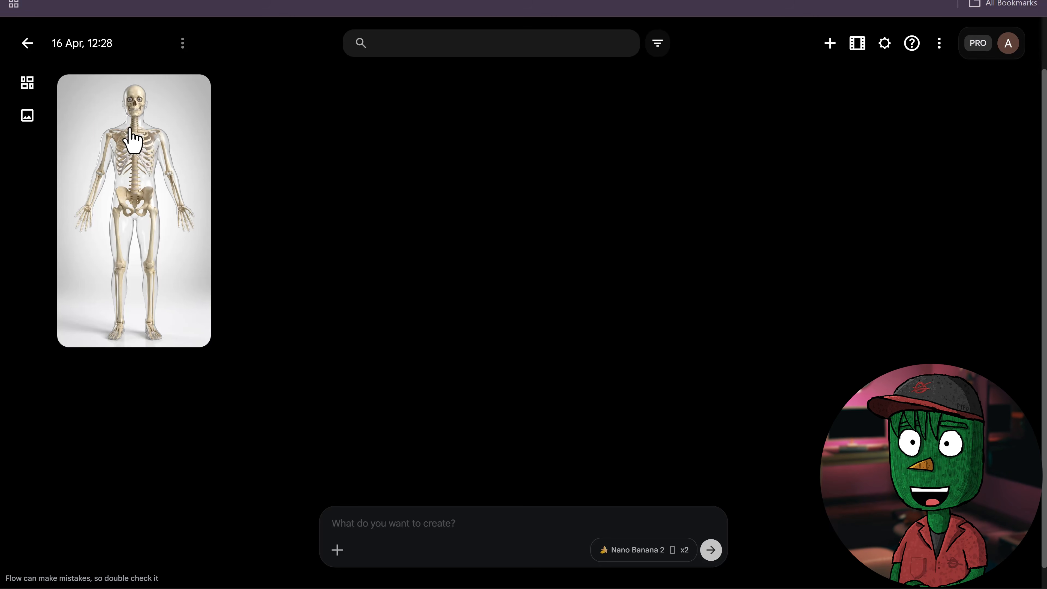
Step: In Google Flow, view the anatomy skeleton image at full size, return to the project, and attach the image to the prompt as reference
mouse_move(183, 256)
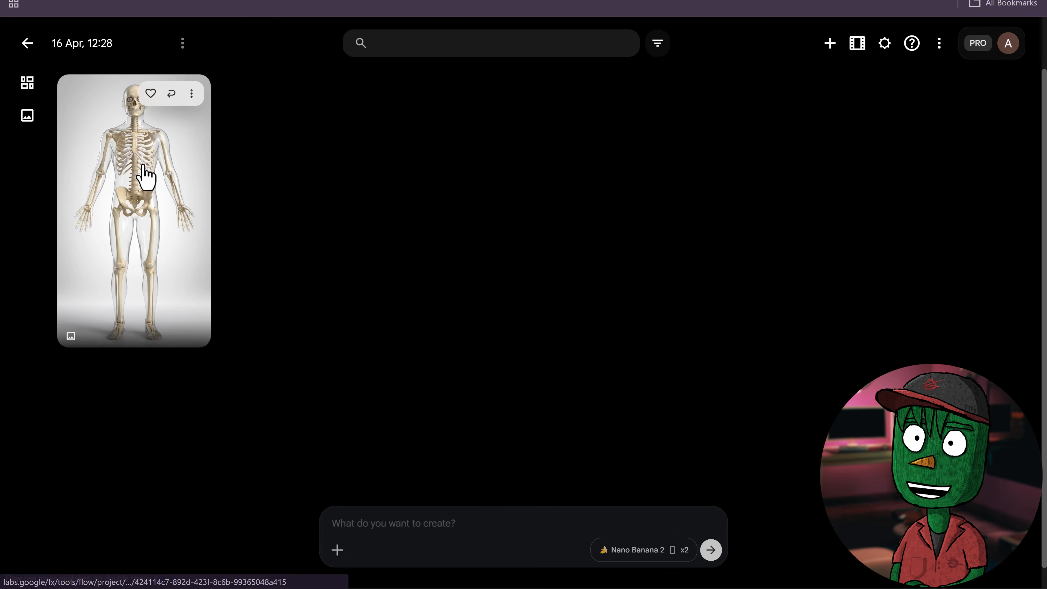
left_click(144, 176)
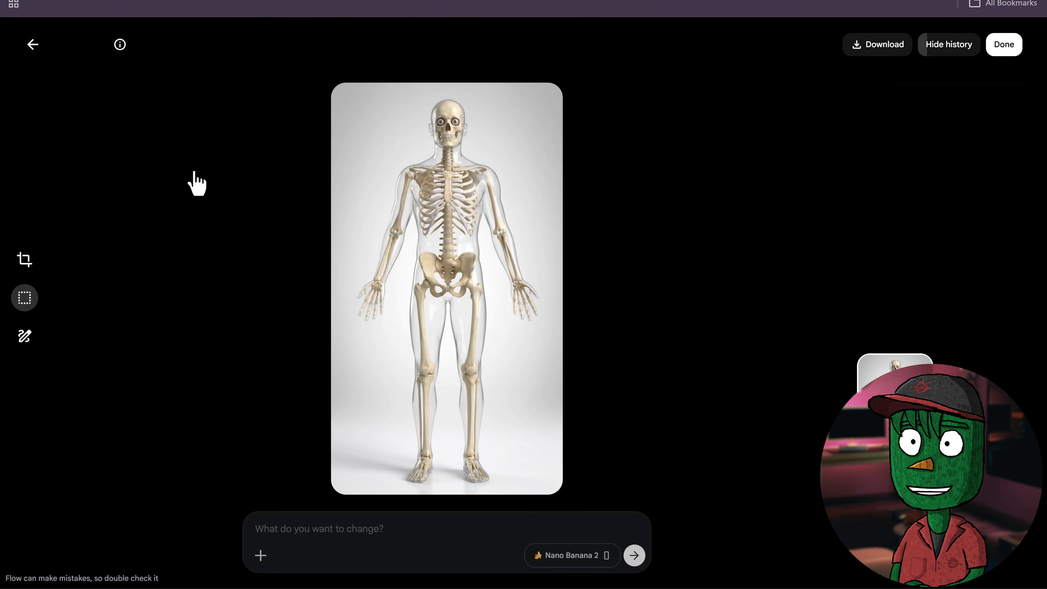
left_click(33, 44)
left_click_drag(120, 132, 583, 547)
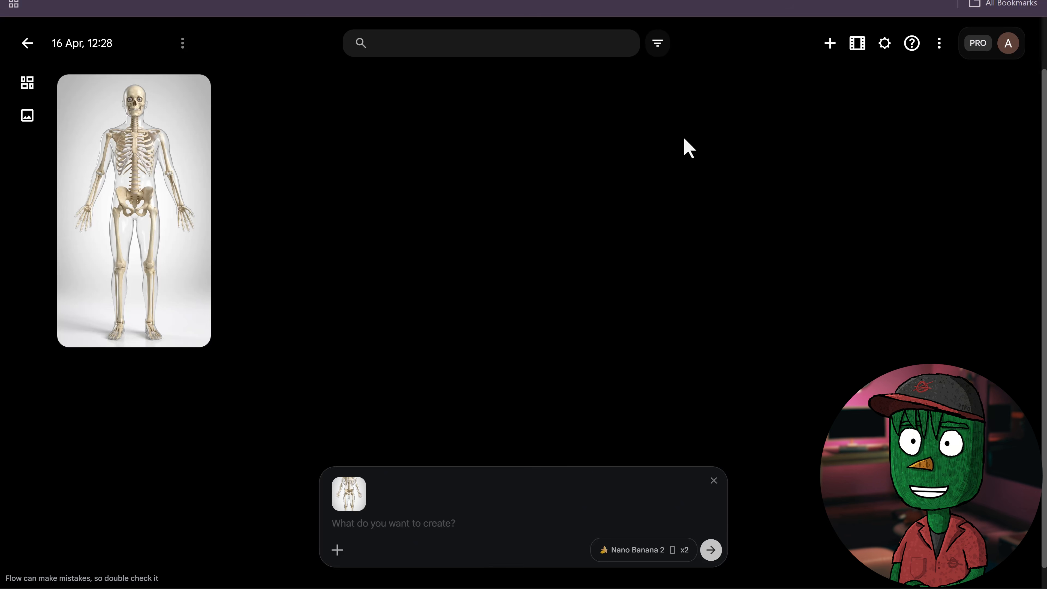
Step: Copy the Scene 1 image prompt from ChatGPT and paste it into the Flow prompt with the skeleton reference
left_click(531, 1)
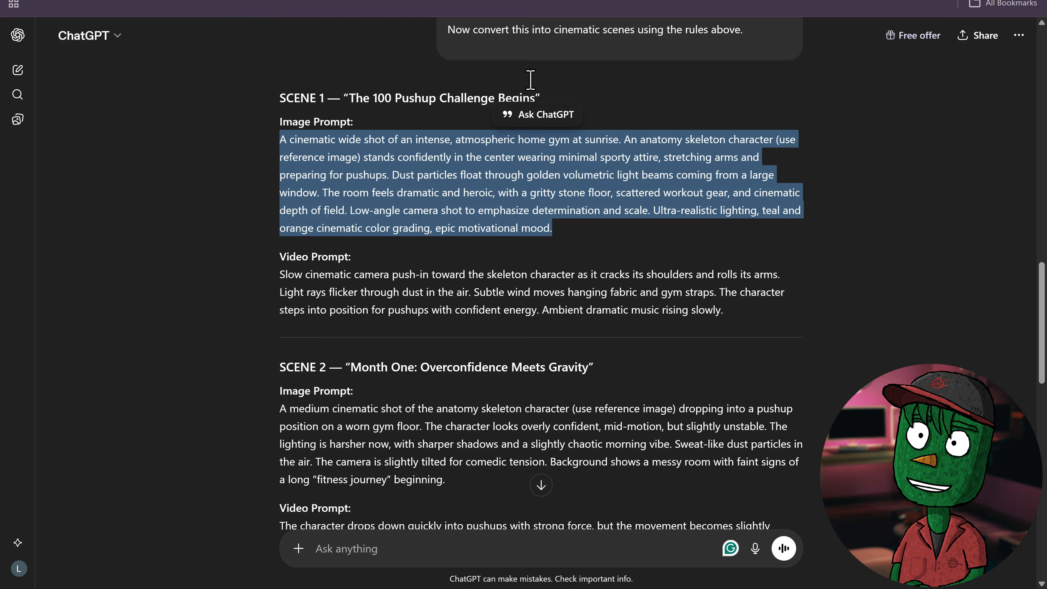
right_click(362, 165)
left_click(416, 184)
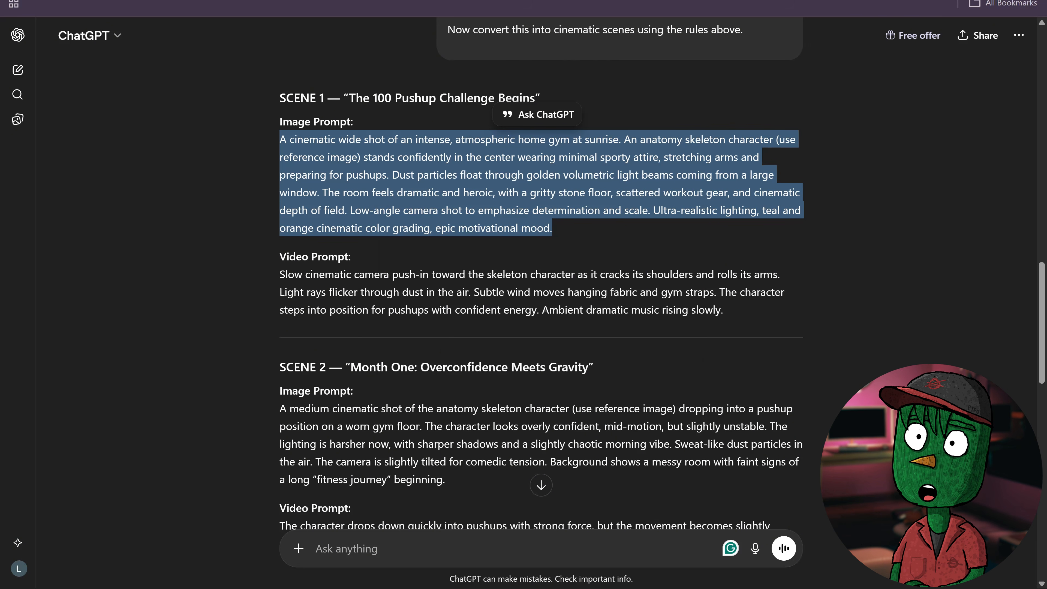
left_click(523, 1)
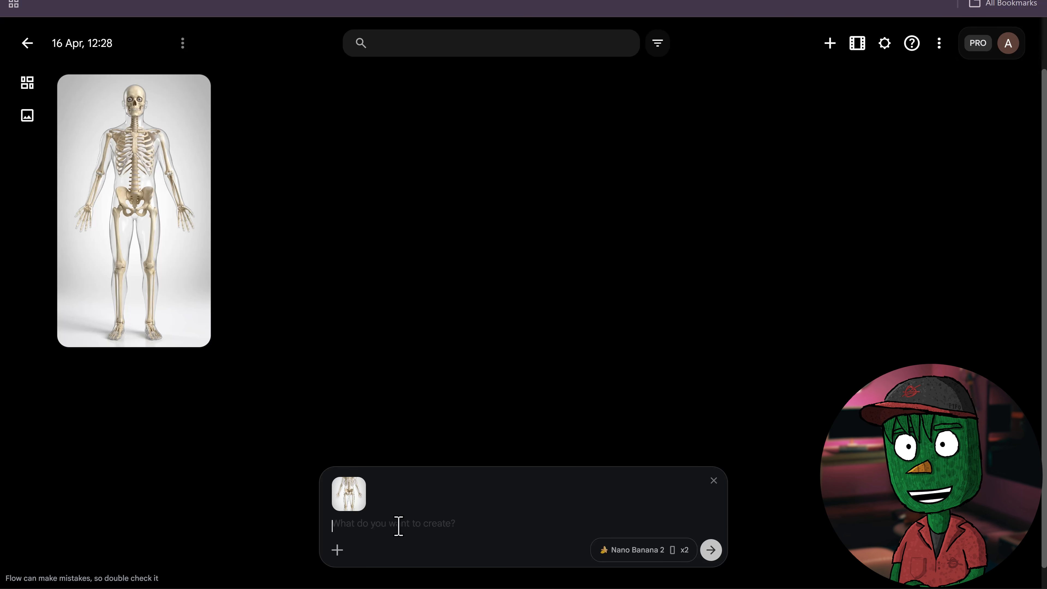
key("ctrl+v")
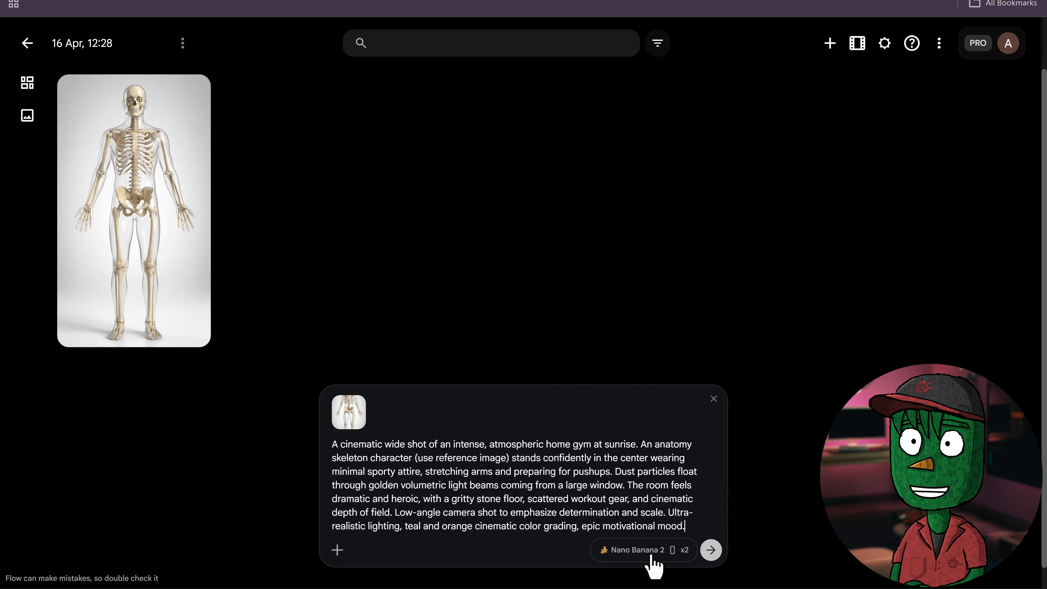
Step: Check the generation settings for 9:16, x2 and Nano Banana 2, and generate the Scene 1 images
left_click(637, 549)
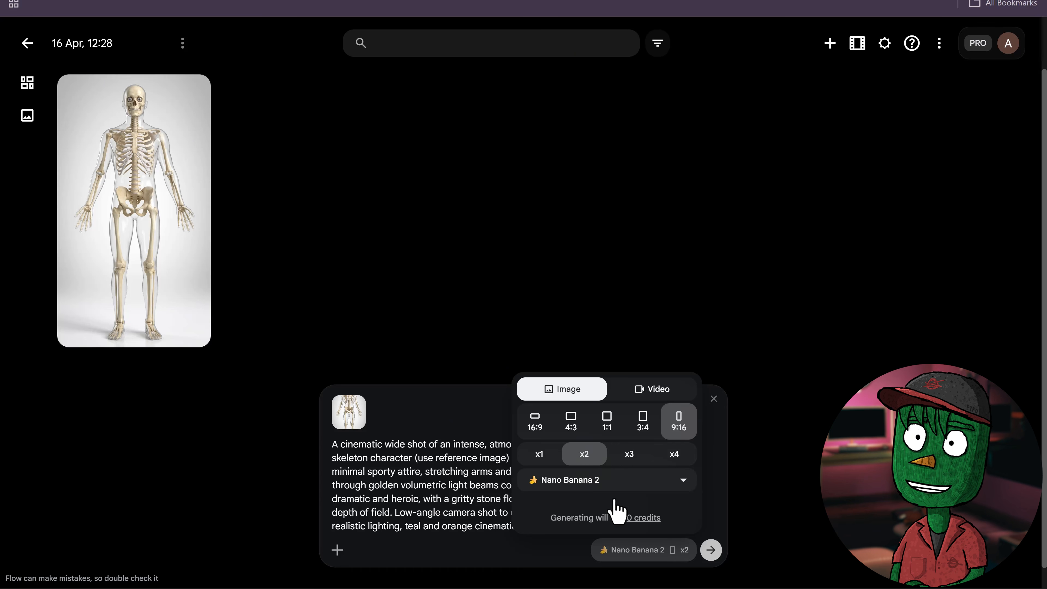
left_click(723, 523)
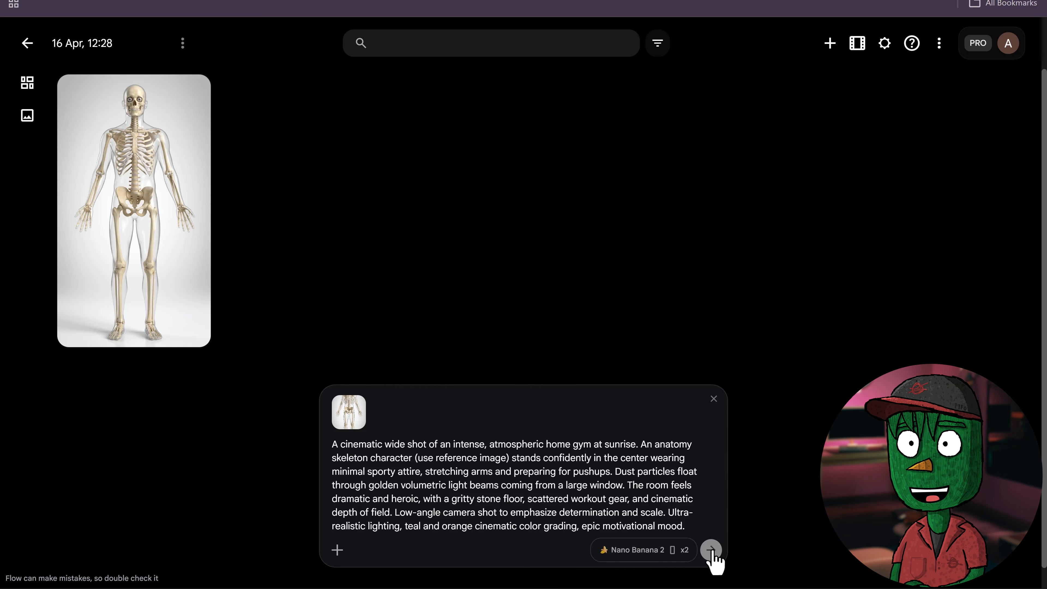
left_click(711, 551)
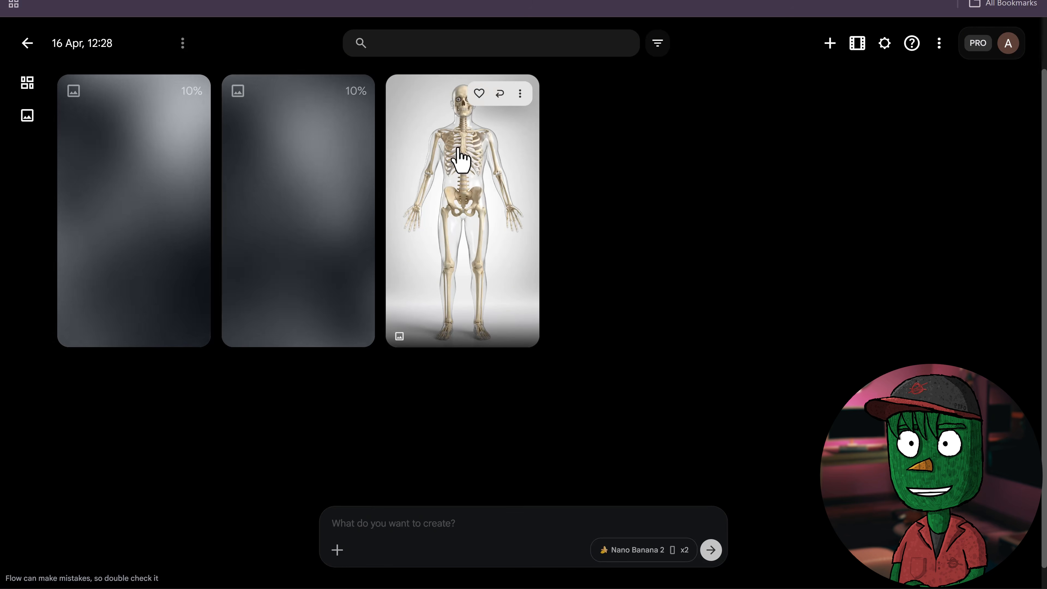
Step: Generate Scene 2 images in Flow using the original skeleton image as reference and the Scene 2 image prompt copied from ChatGPT
left_click_drag(502, 311, 511, 530)
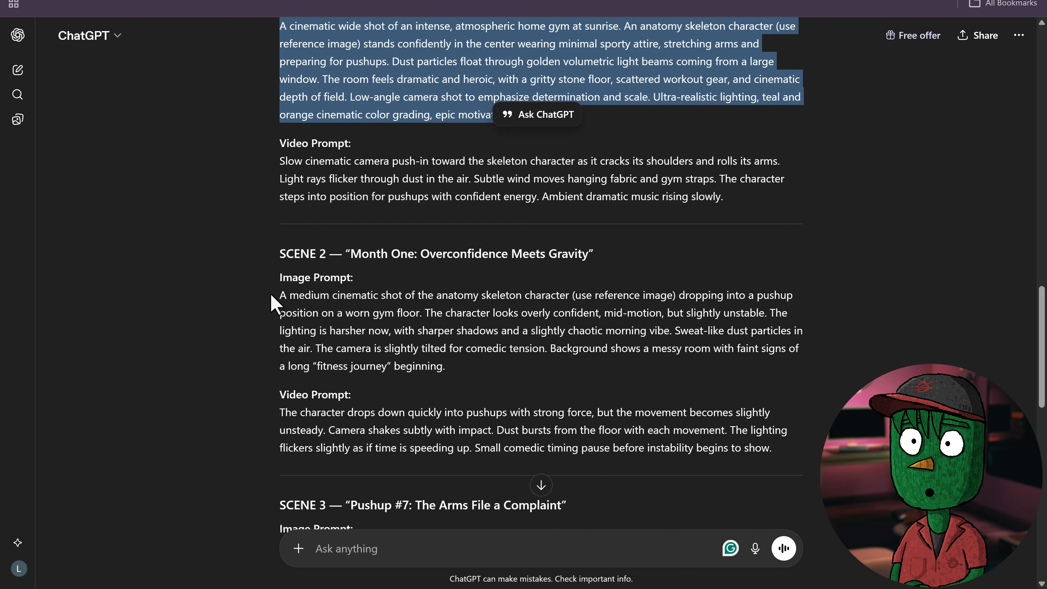
left_click_drag(272, 296, 461, 367)
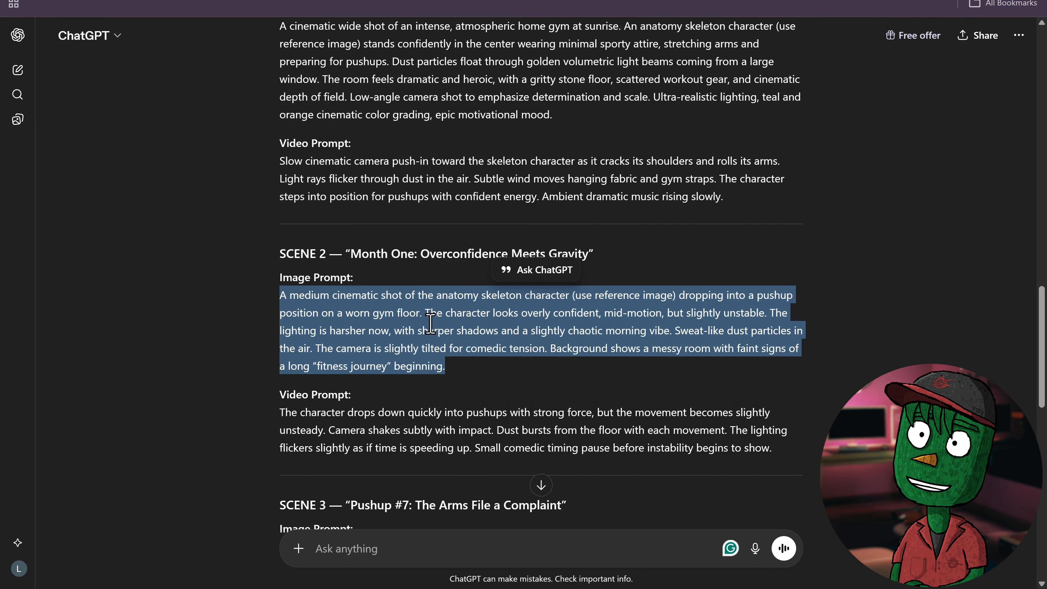
right_click(456, 329)
left_click(495, 341)
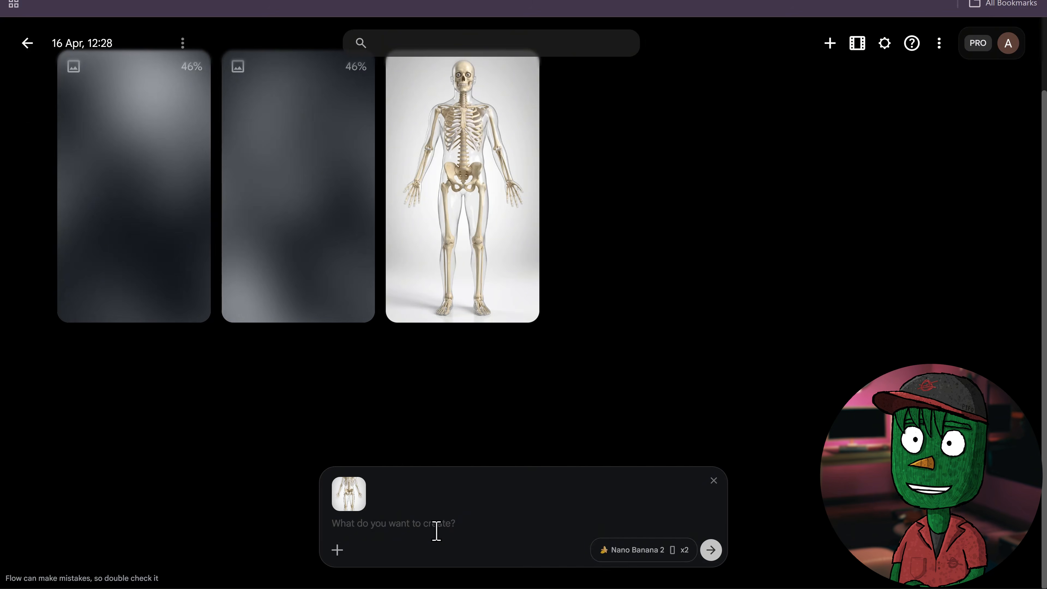
left_click(436, 530)
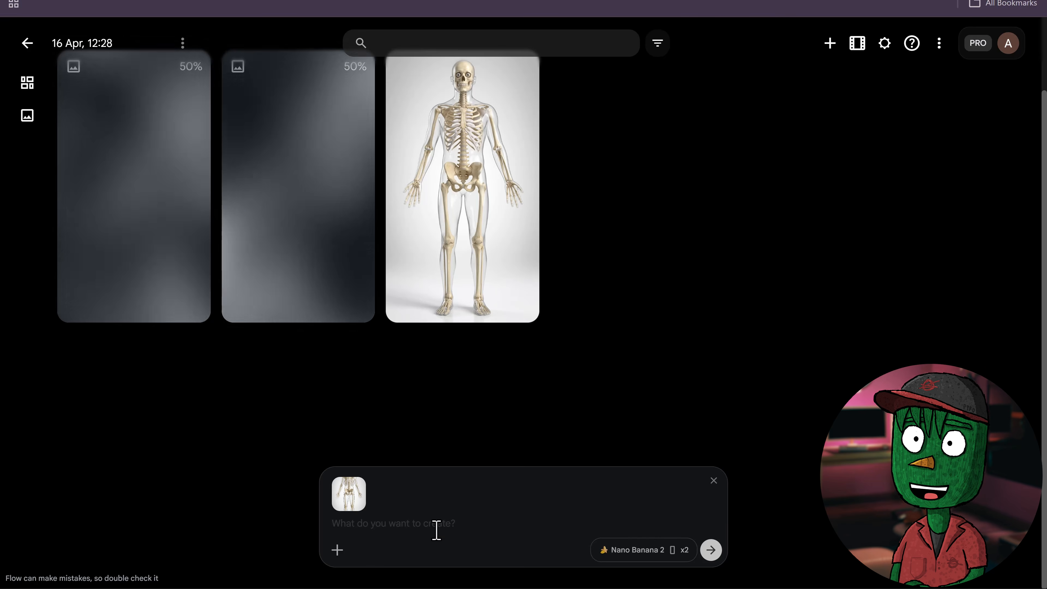
key("ctrl+v")
left_click(711, 550)
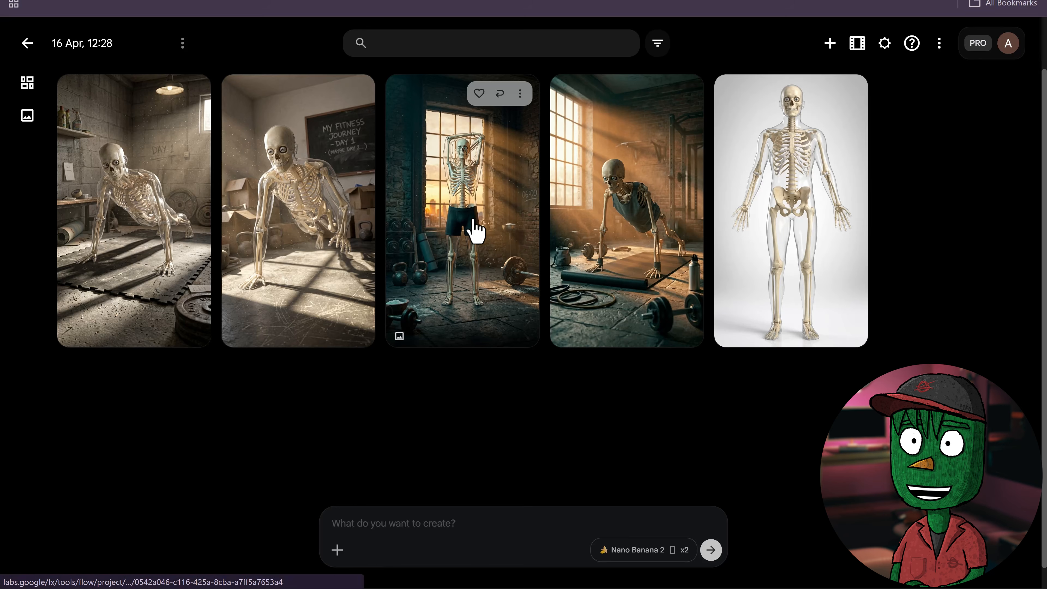
Step: Generate Scene 2 images again in Flow with the stretching skeleton gym image as reference and the Scene 2 image prompt from ChatGPT
left_click_drag(474, 227, 510, 543)
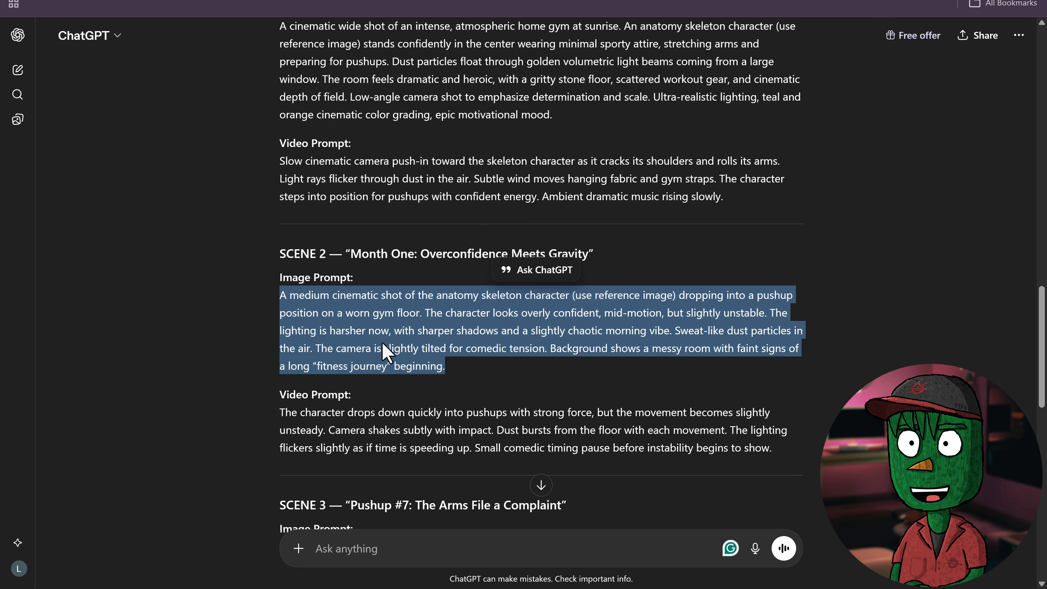
right_click(402, 413)
left_click(433, 431)
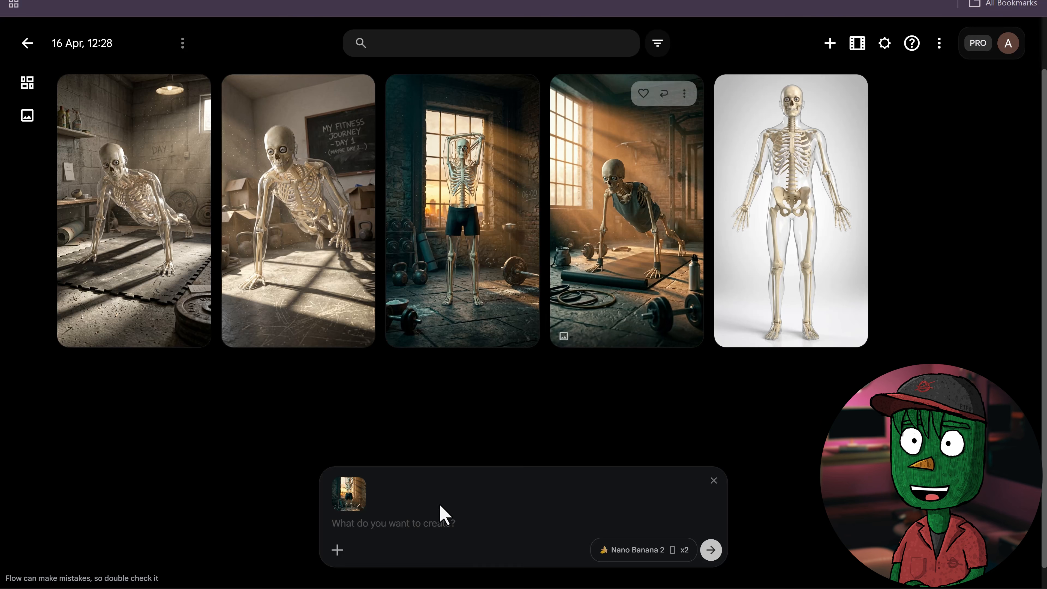
left_click(428, 523)
key("ctrl+v")
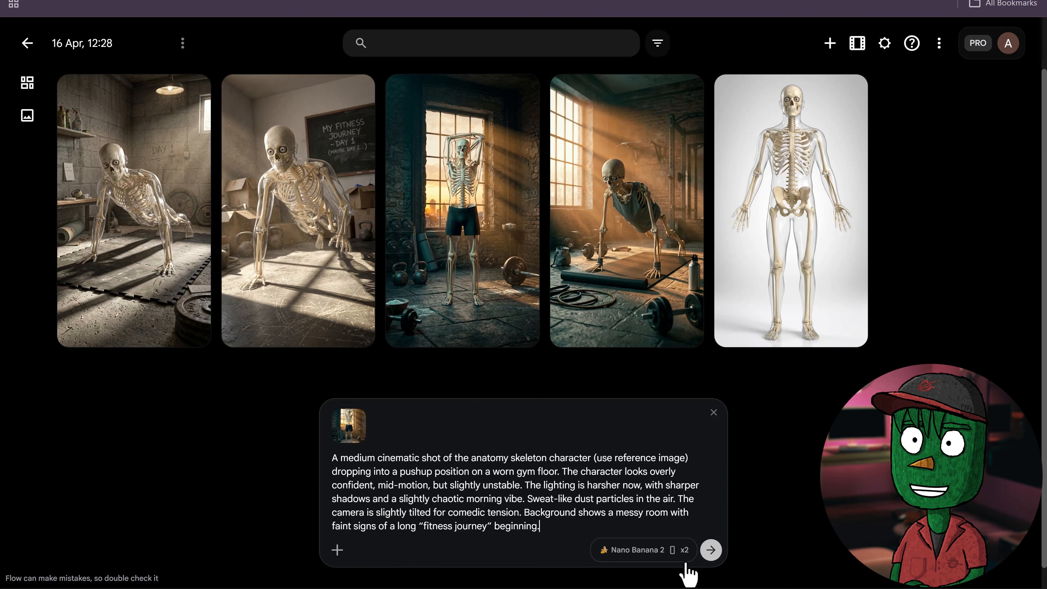
left_click(711, 550)
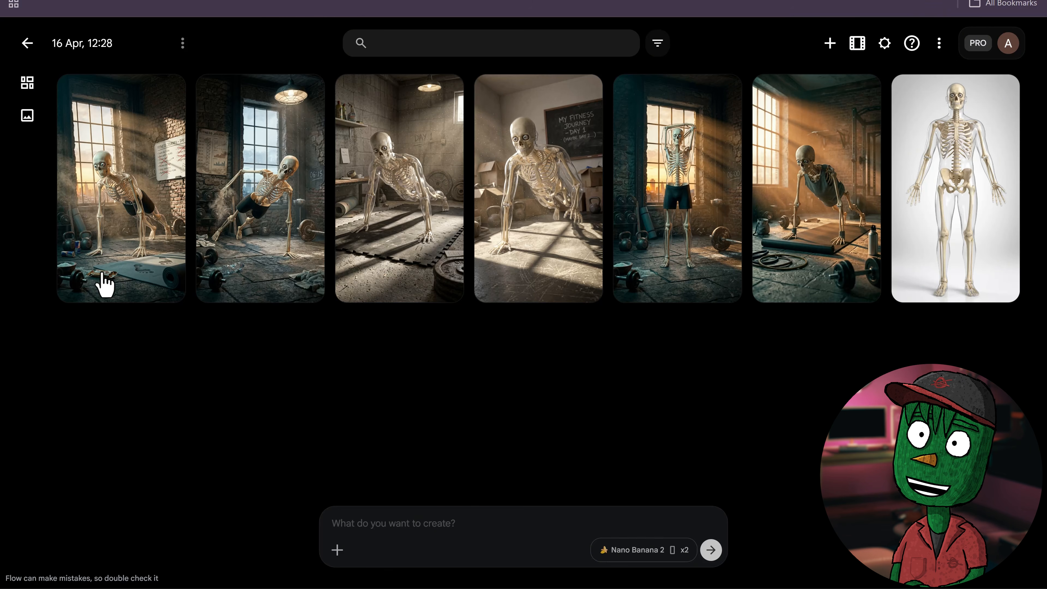
Step: View the new pushup image and the stretching skeleton image at full size to compare character and setting
left_click(142, 204)
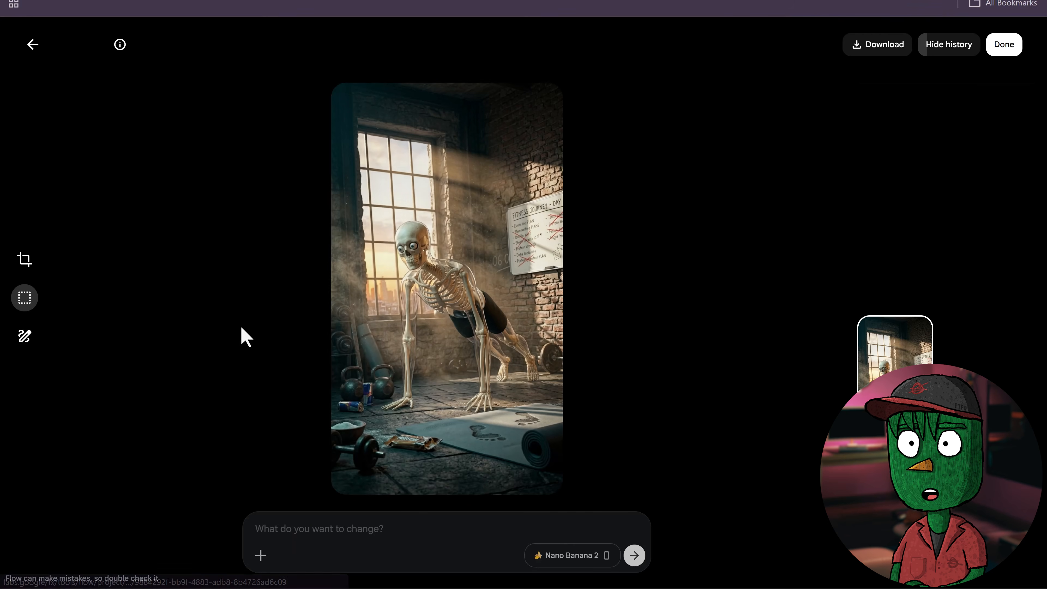
left_click(32, 42)
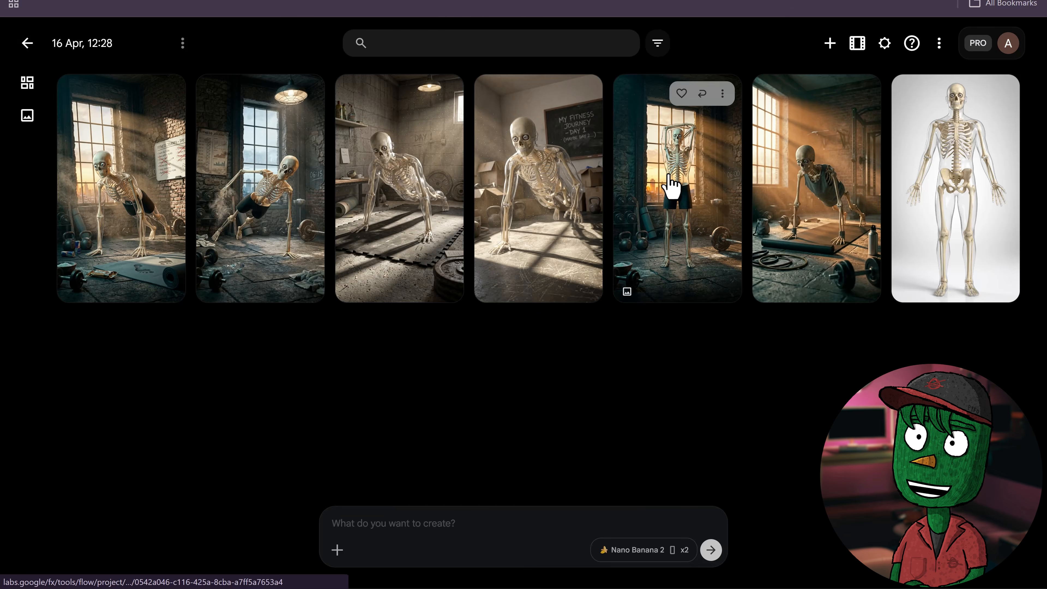
left_click(670, 177)
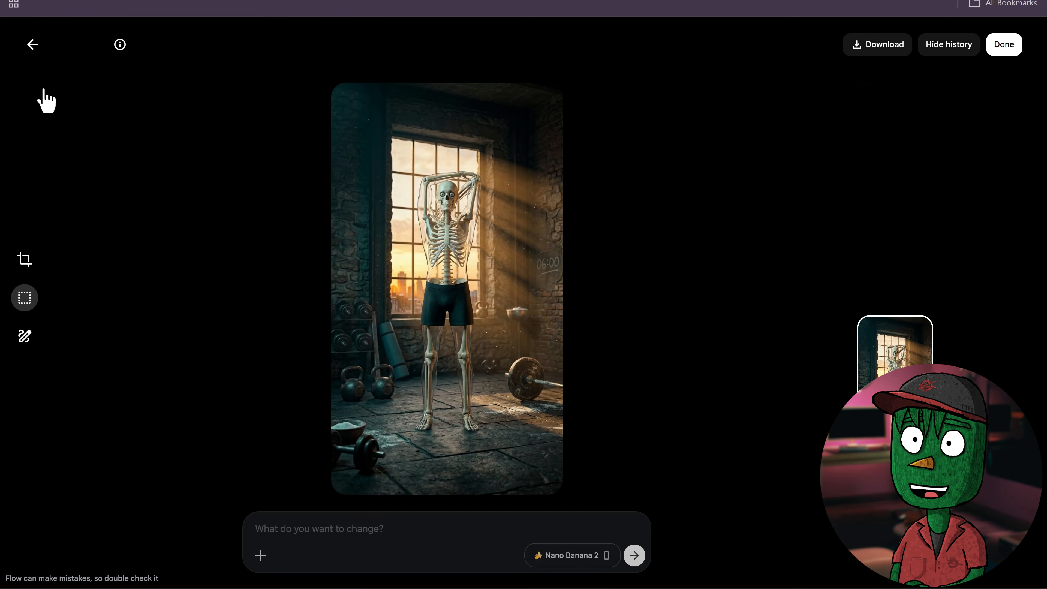
left_click(32, 44)
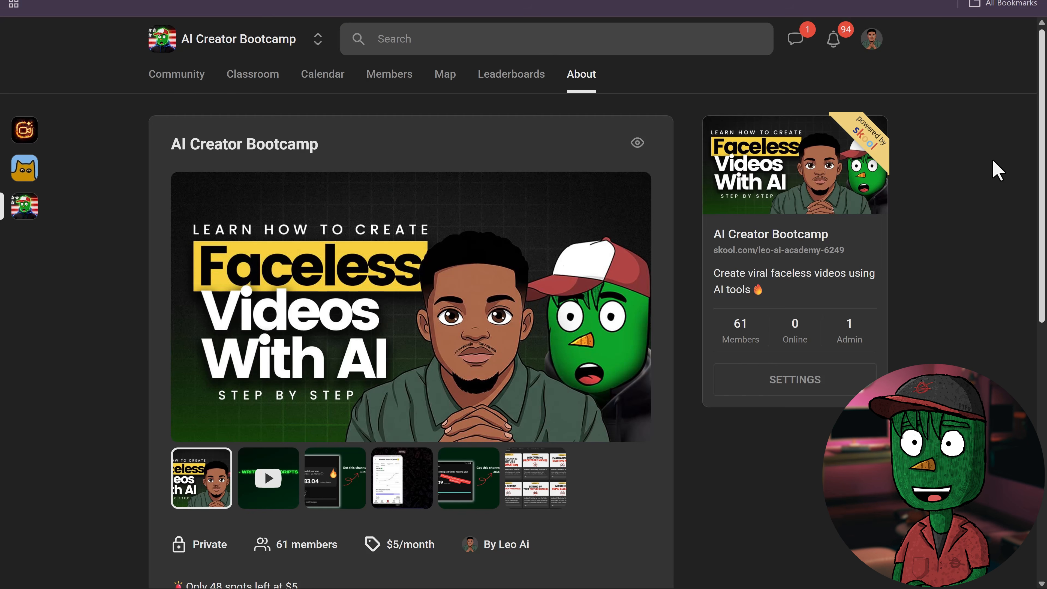
Step: Read the AI Creator Bootcamp About page on Skool, including the pricing and the What's inside list
scroll(998, 169, "down", 2)
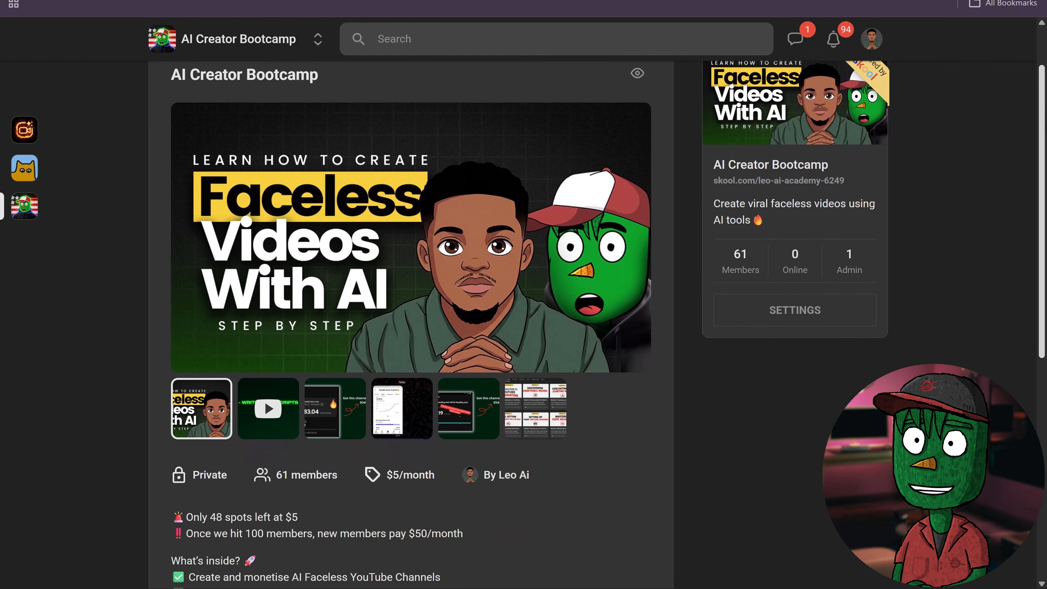
scroll(597, 303, "down", 4)
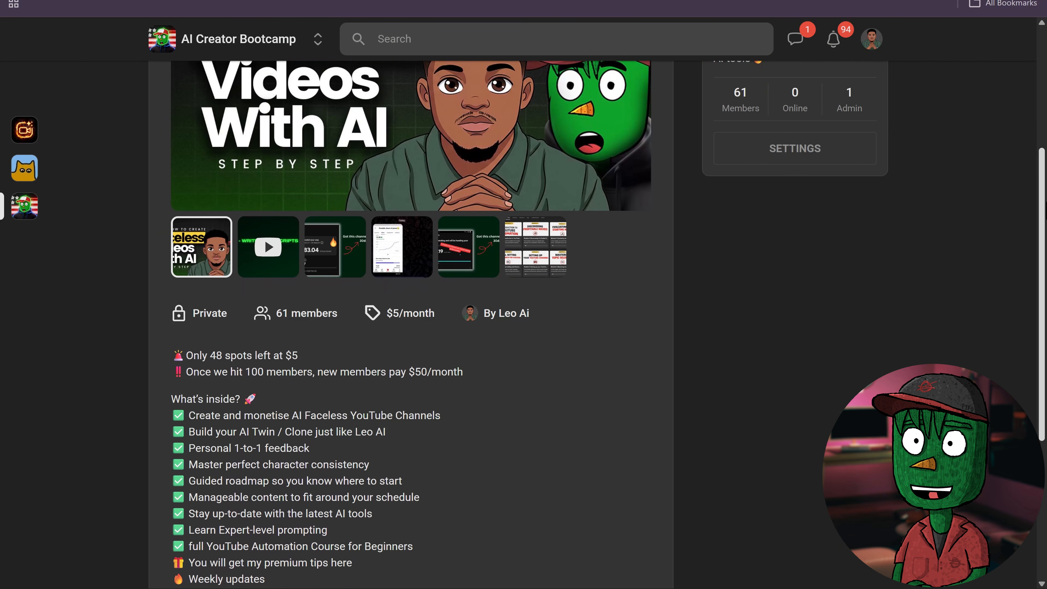
scroll(597, 302, "down", 1)
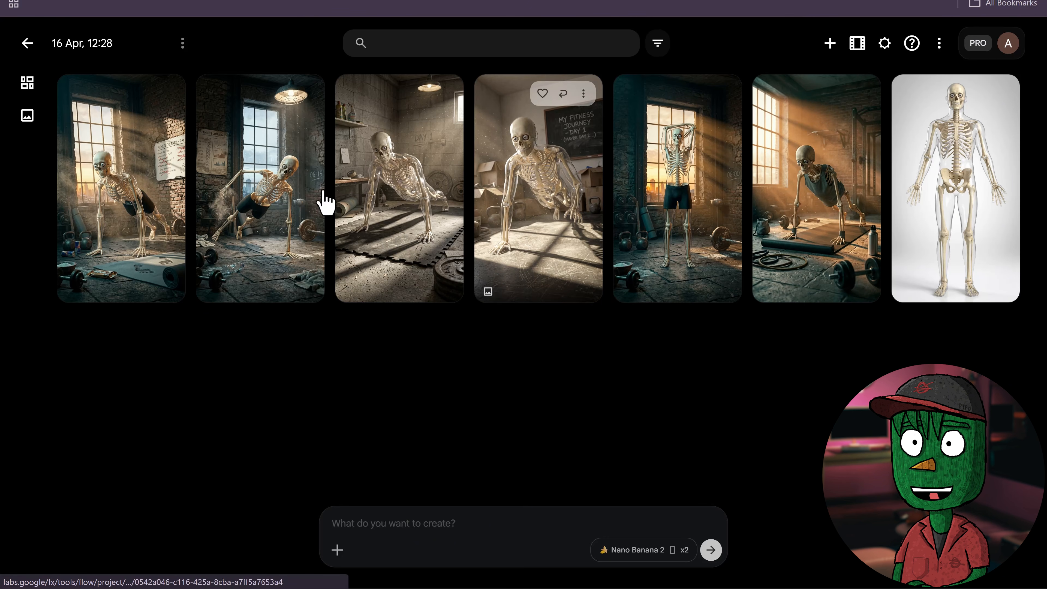
Step: Attach the stretching skeleton image to the Flow prompt and copy the Scene 1 video prompt from ChatGPT
left_click_drag(697, 169, 510, 553)
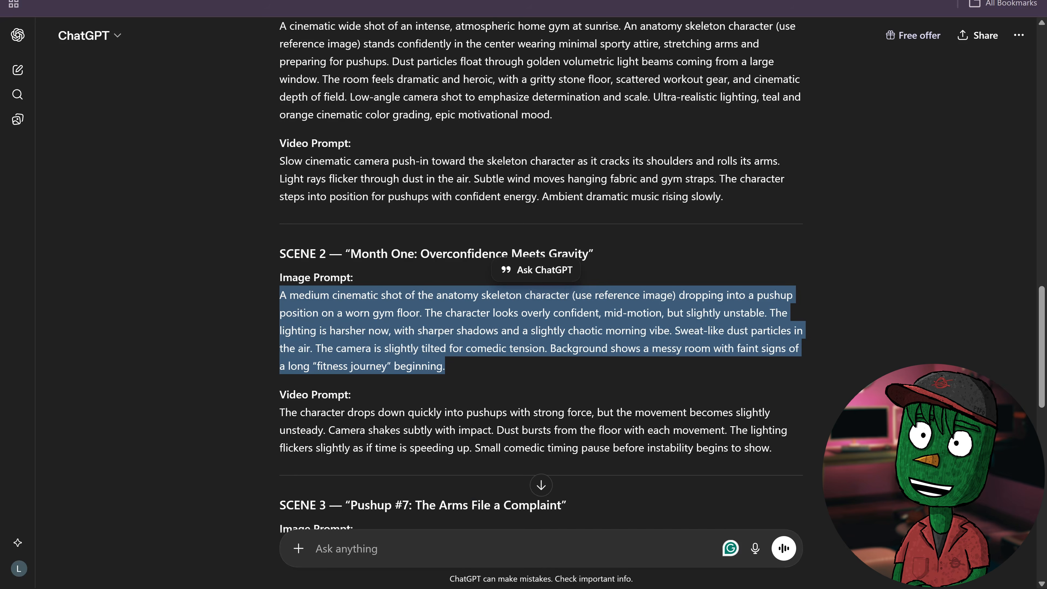
scroll(276, 290, "up", 1)
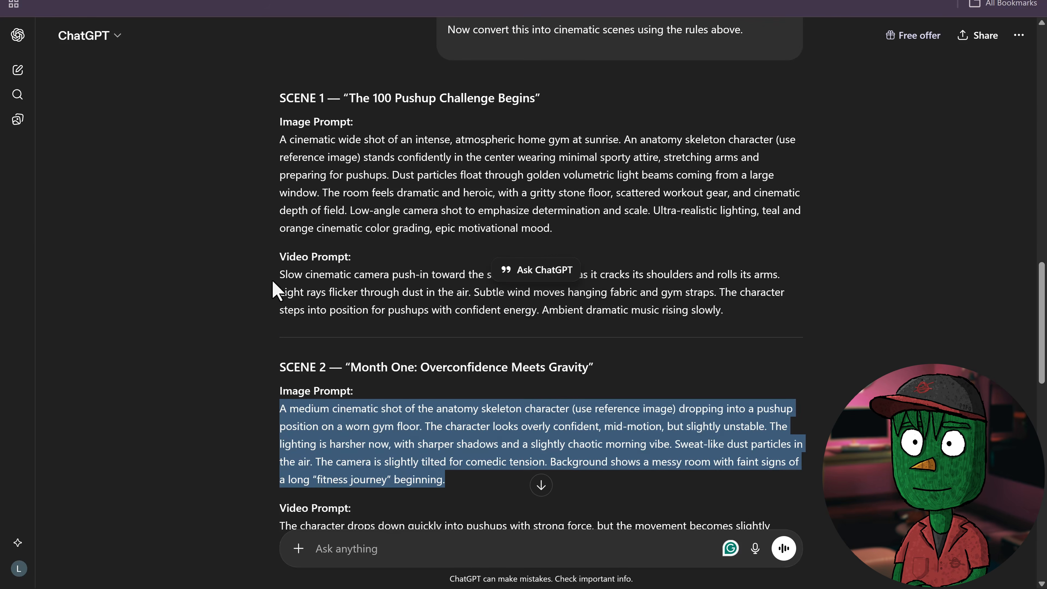
left_click(273, 281)
left_click_drag(500, 309, 738, 342)
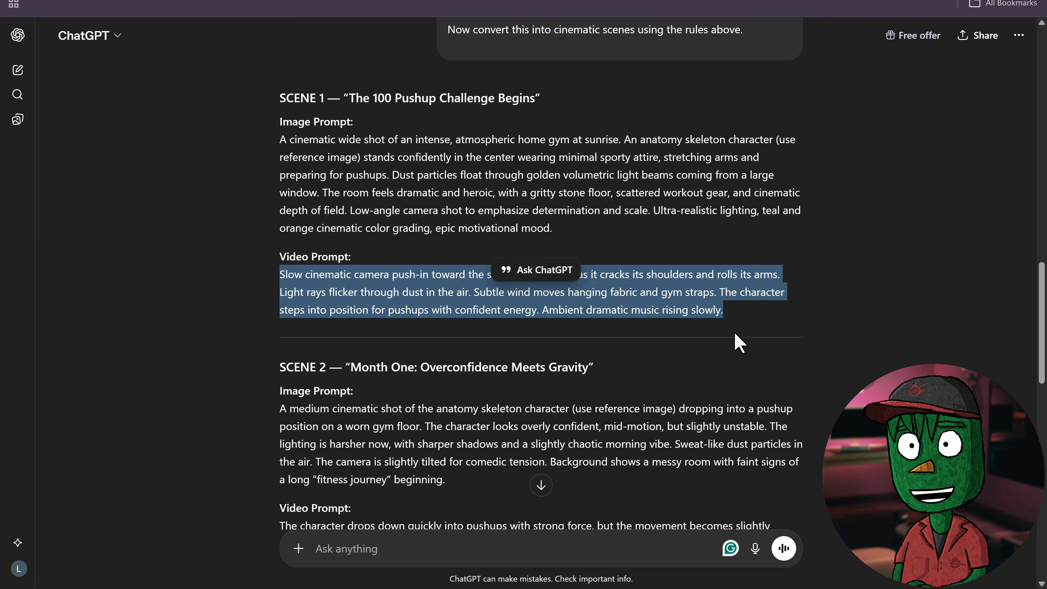
right_click(664, 320)
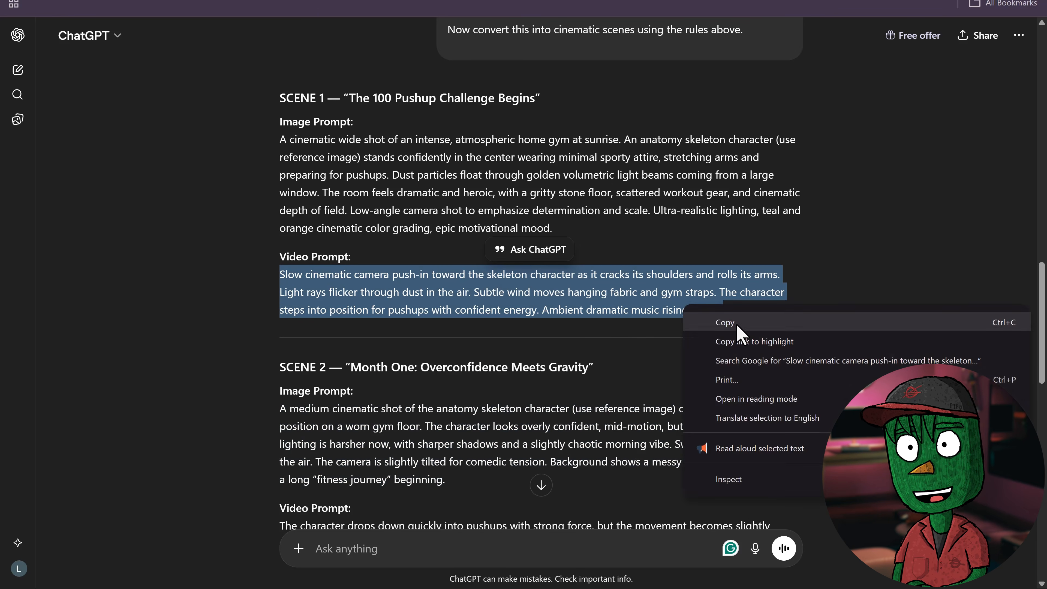
left_click(687, 326)
Step: Generate the Scene 1 video in Flow from the copied prompt and stretching skeleton image, using Ingredients mode, 9:16, x1 and Veo 3.1 - Fast
key("ctrl+Tab")
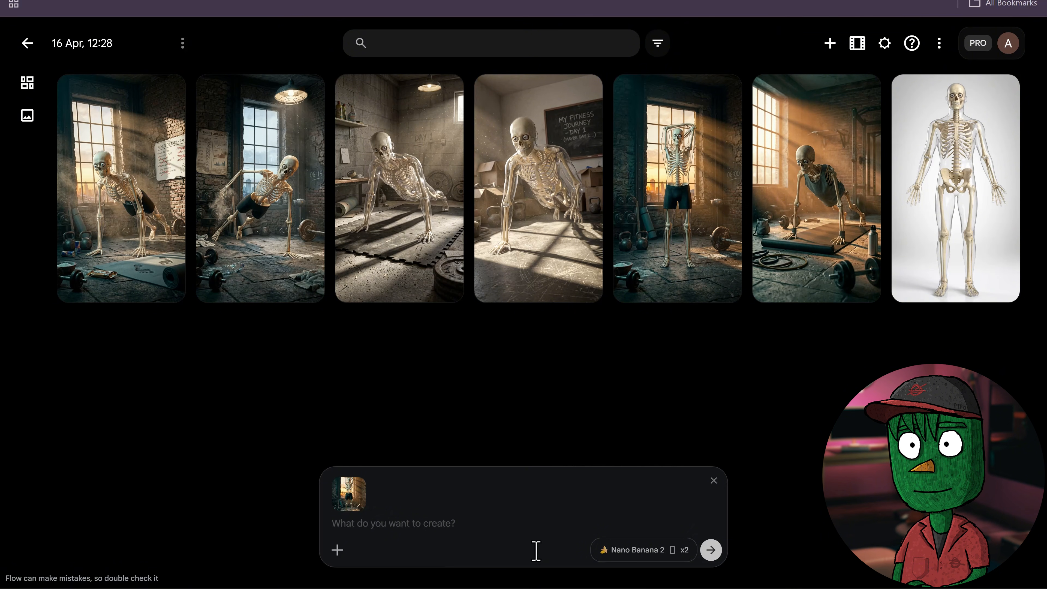
key("ctrl+v")
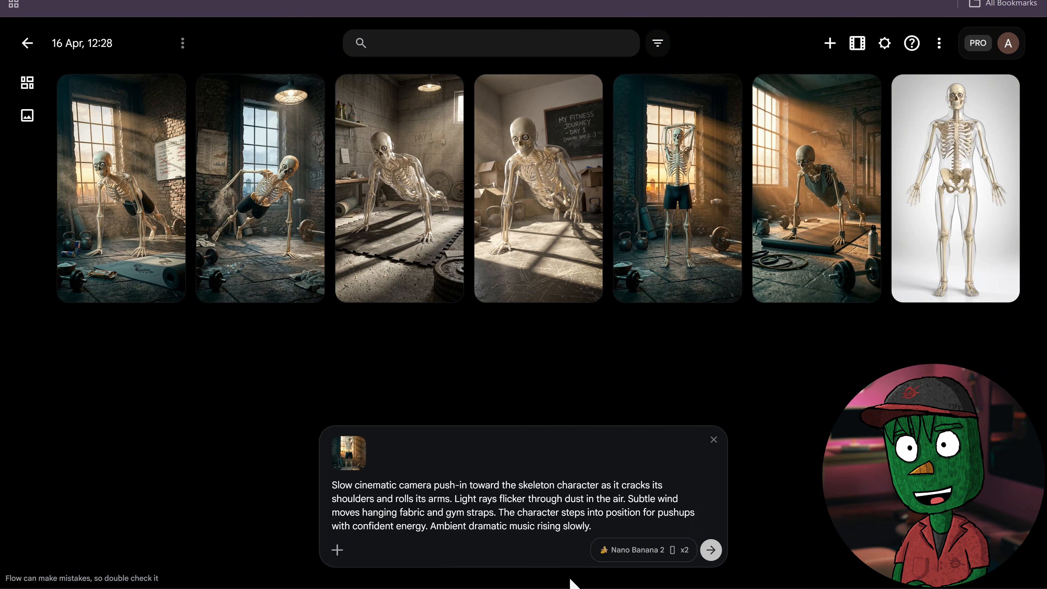
left_click(650, 549)
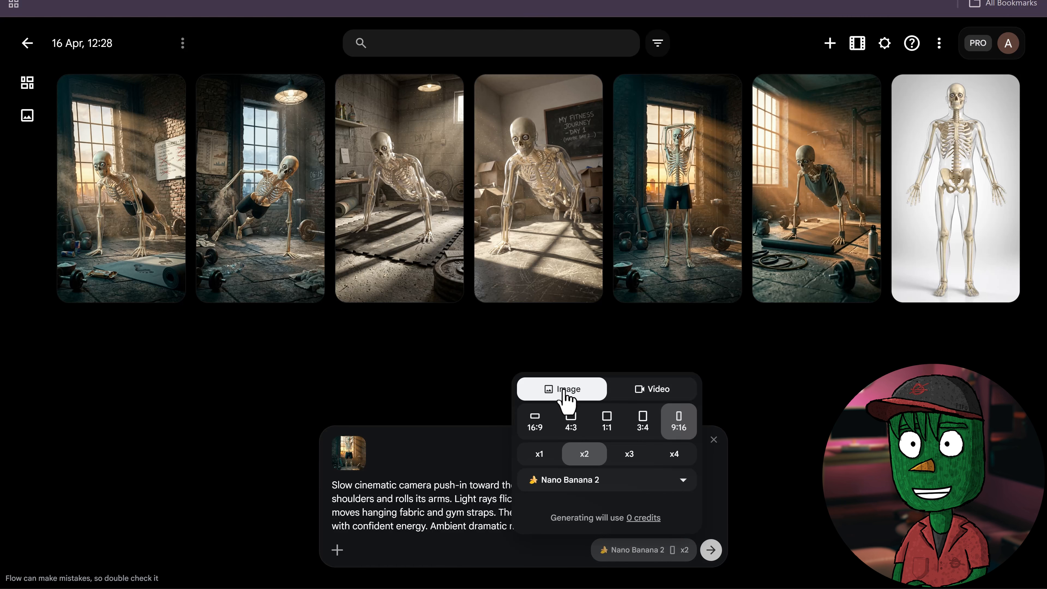
left_click(667, 398)
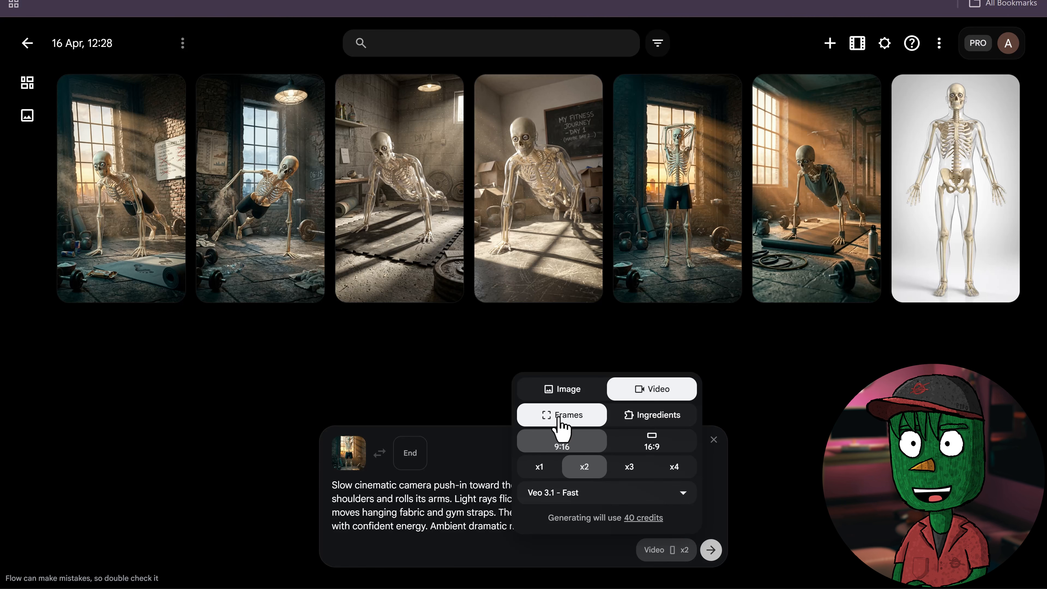
left_click(653, 416)
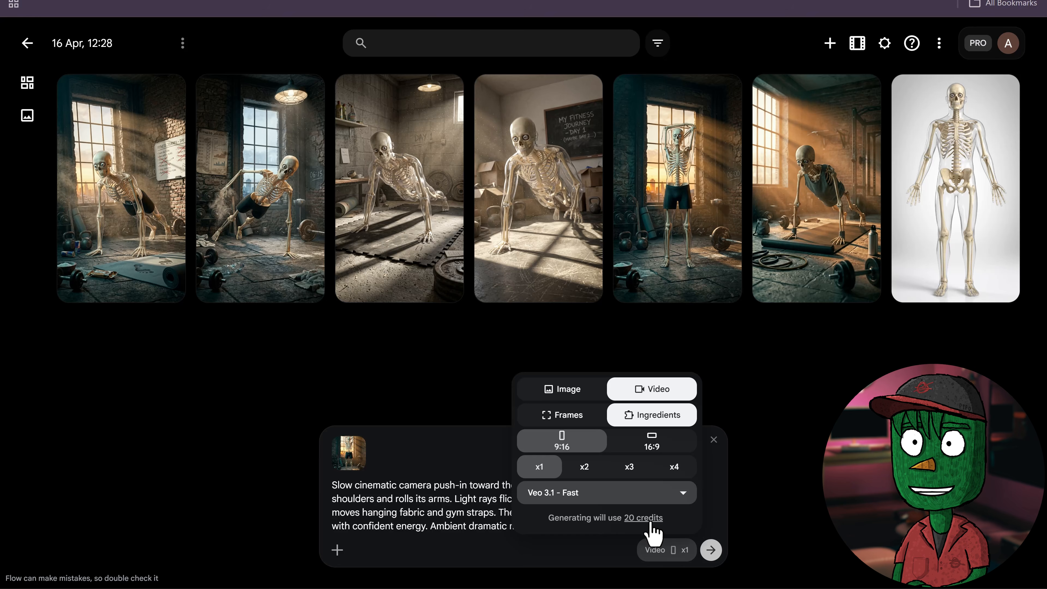
left_click(709, 550)
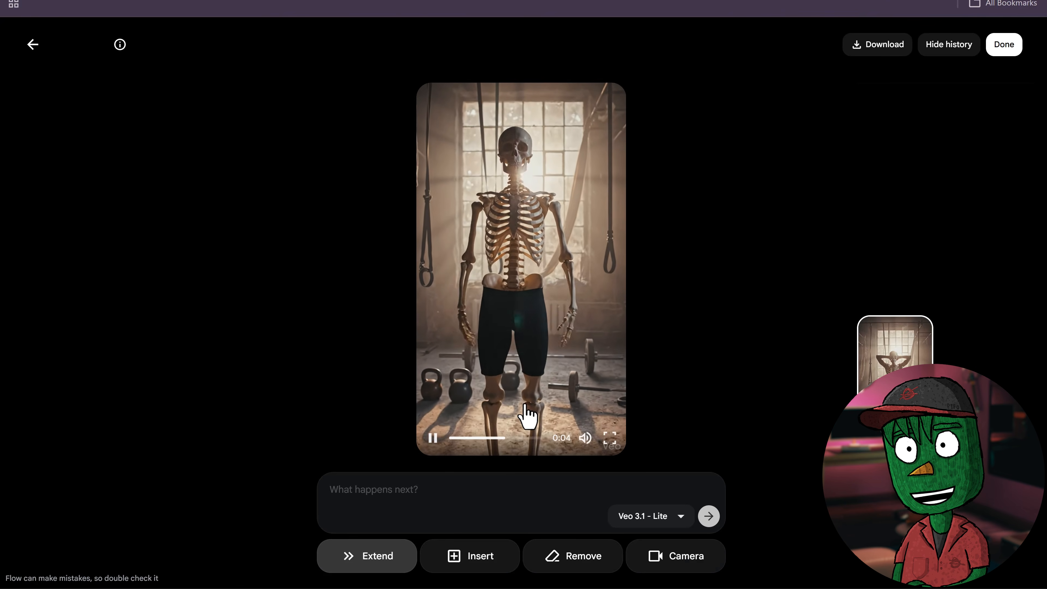
left_click(28, 45)
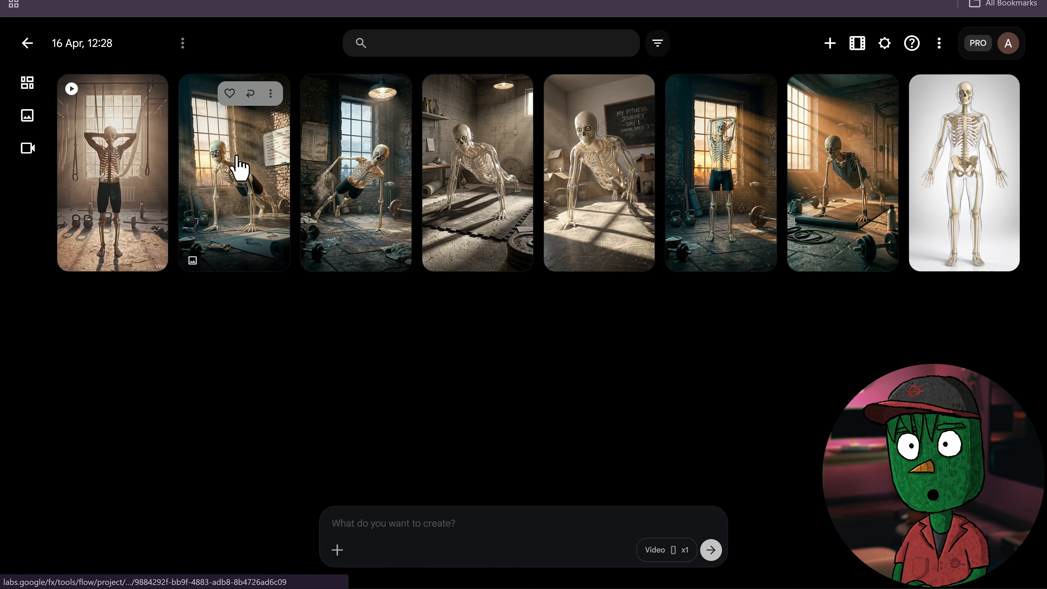
Step: Generate the Scene 2 video in Flow using the newest pushup image and the Scene 2 video prompt copied from ChatGPT
left_click_drag(261, 255, 476, 516)
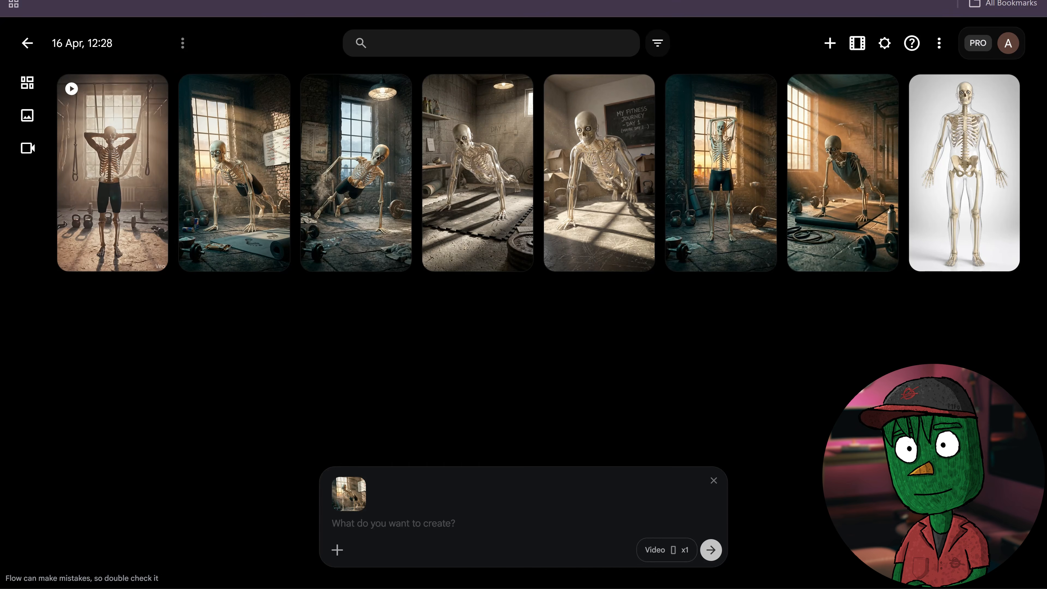
left_click(565, 1)
scroll(404, 345, "down", 4)
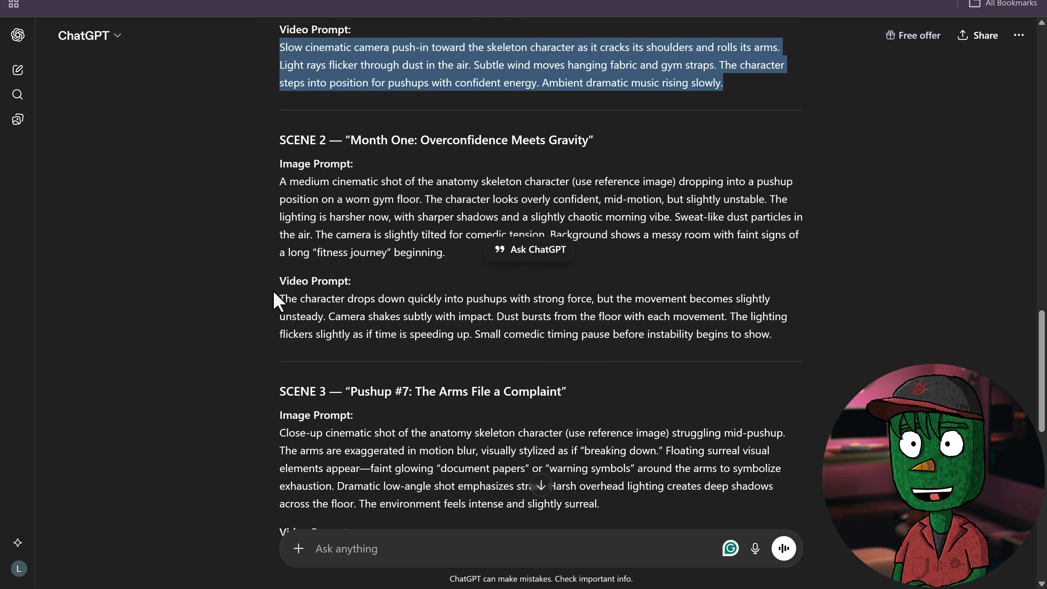
left_click_drag(280, 298, 814, 357)
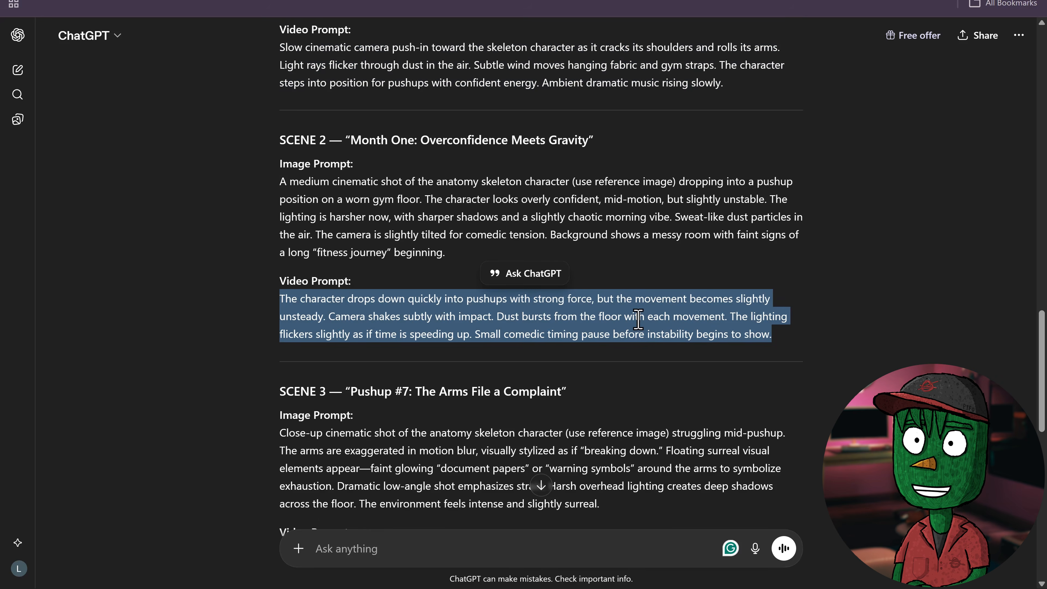
right_click(663, 328)
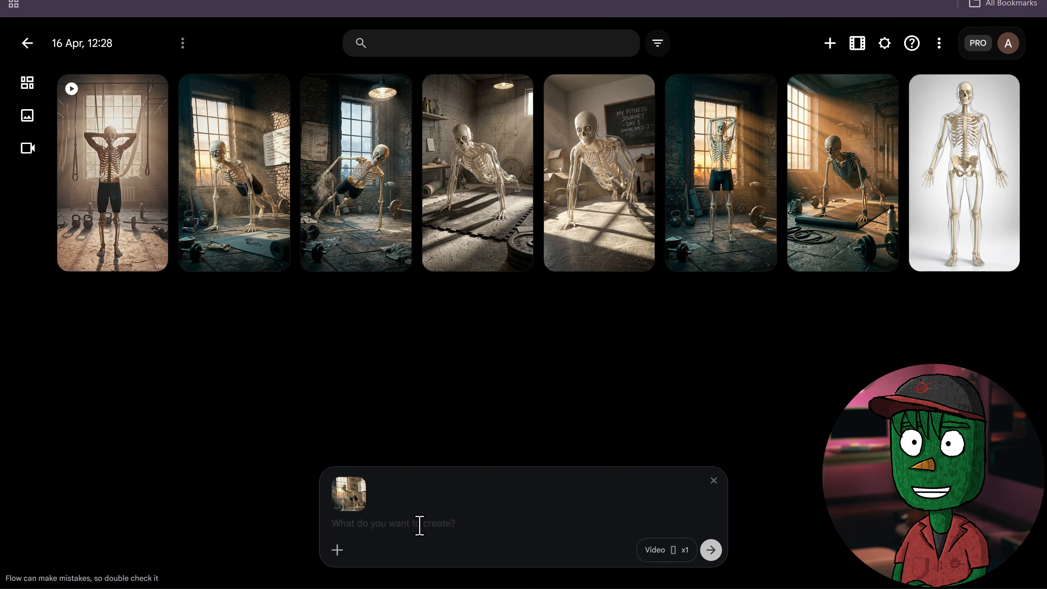
key("ctrl+v")
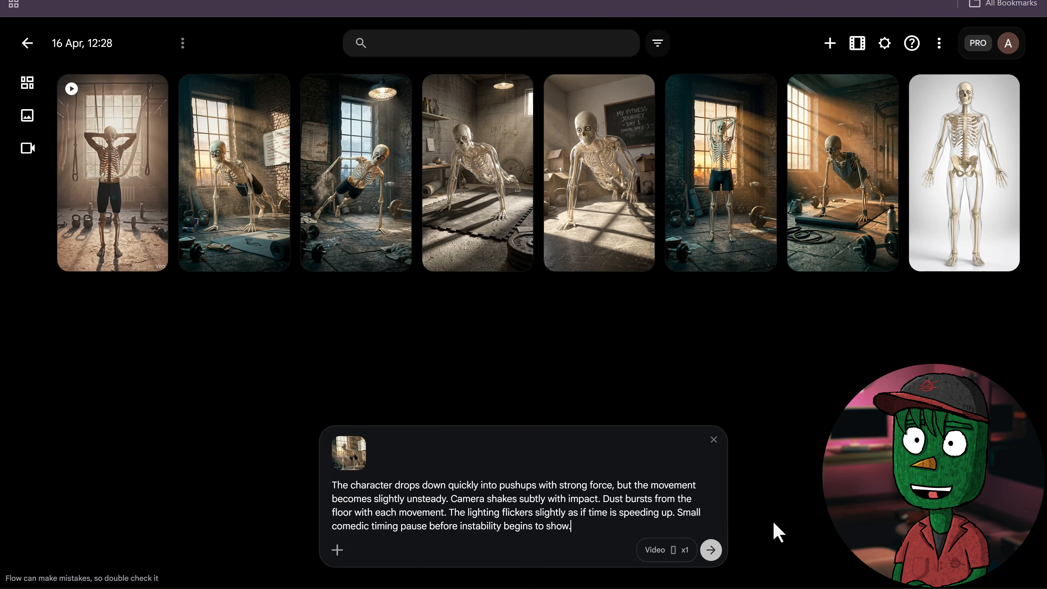
left_click(712, 551)
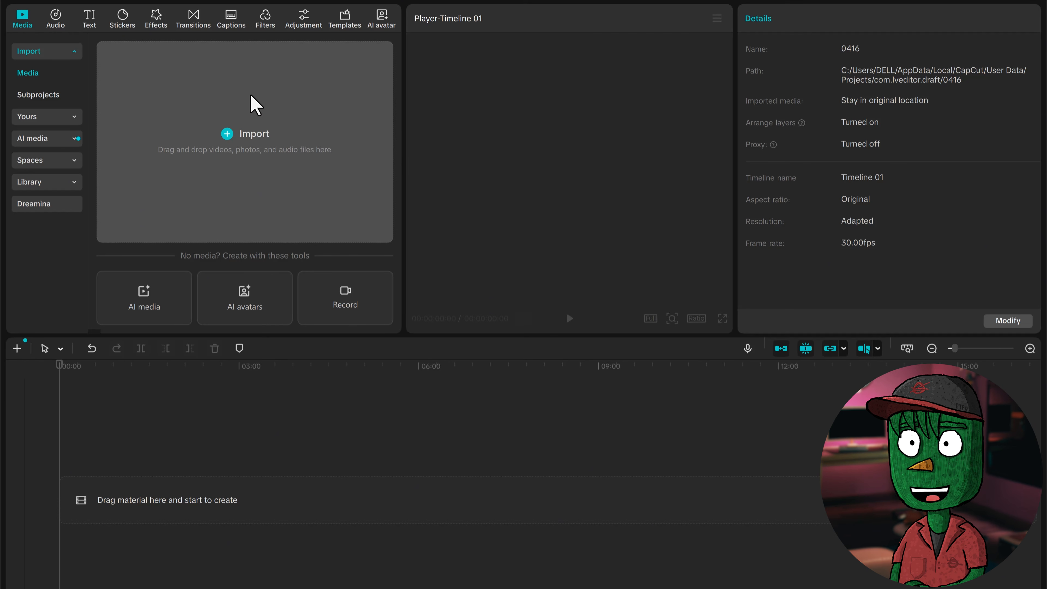
Step: Switch to CapCut, import the Flow clips and voiceover mp3, and place the voiceover at the start of the timeline
left_click(259, 133)
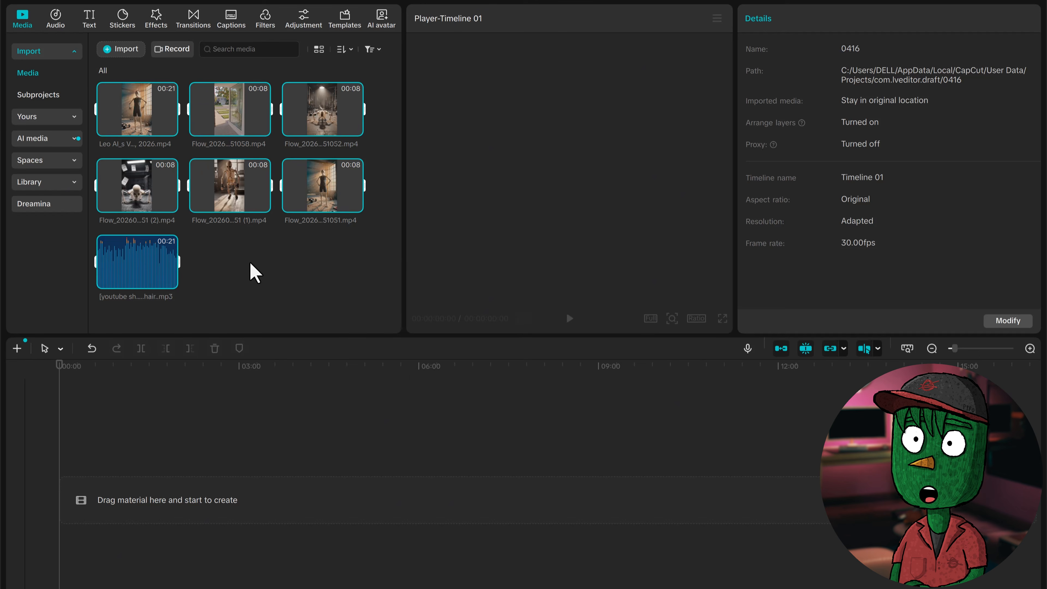
left_click(251, 264)
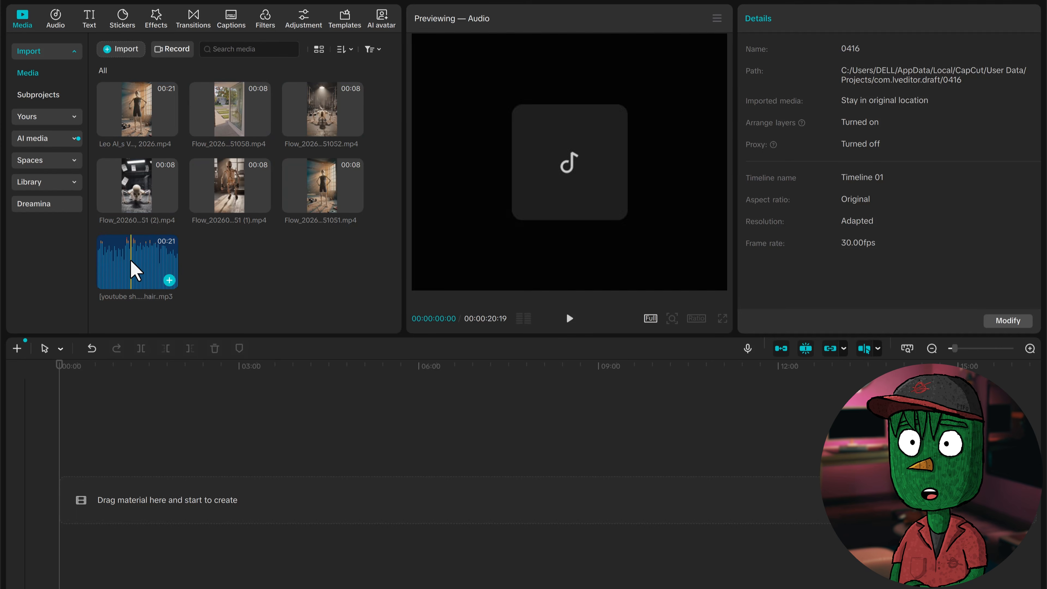
left_click_drag(136, 246, 158, 499)
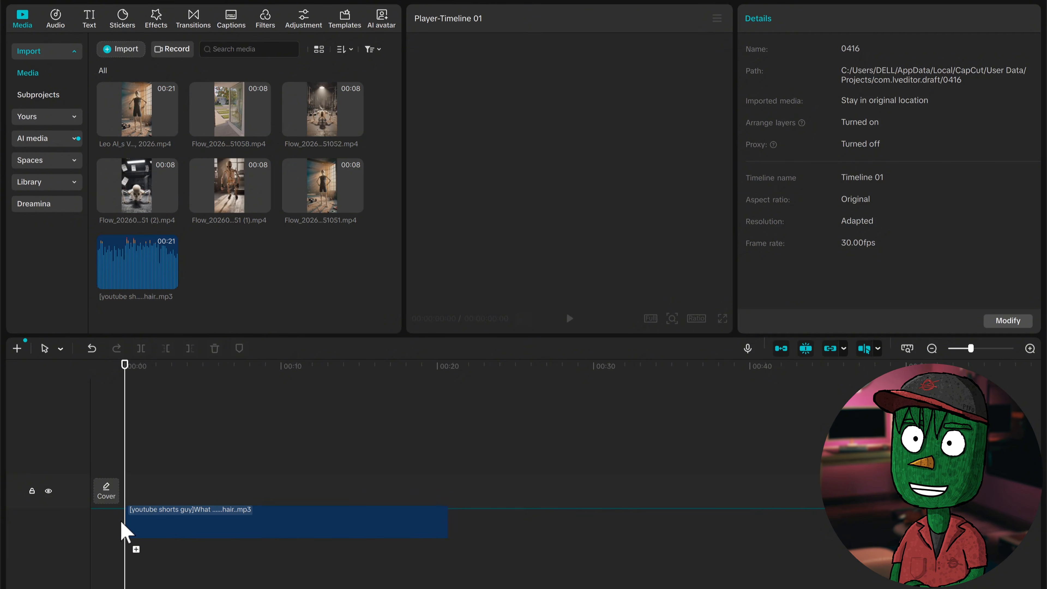
left_click_drag(125, 533, 136, 545)
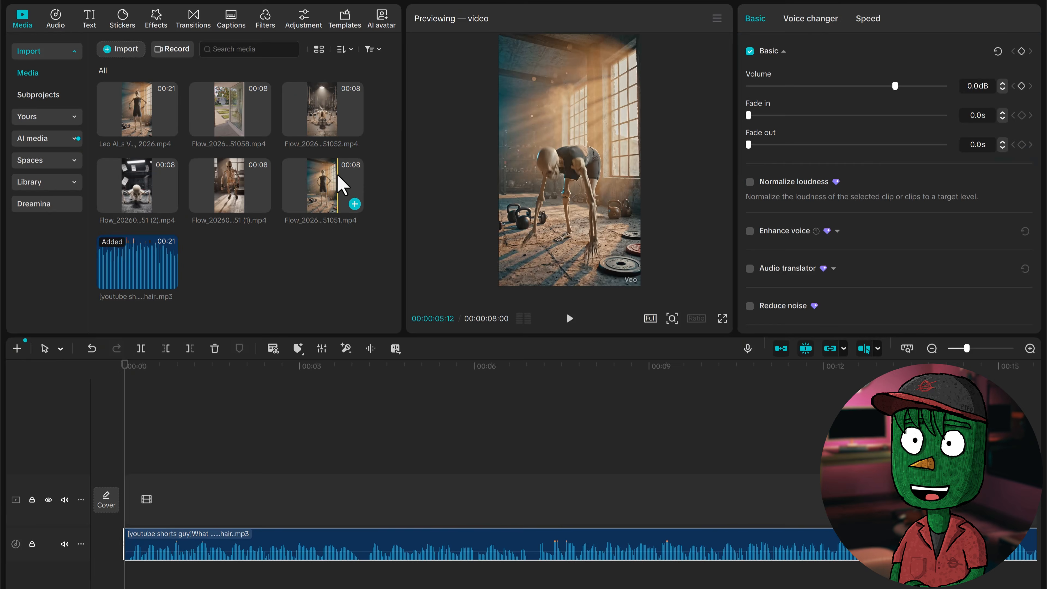
Step: Place Flow_202604151051.mp4 at the start of the video track and shorten it to about 4 seconds
left_click_drag(342, 185, 153, 476)
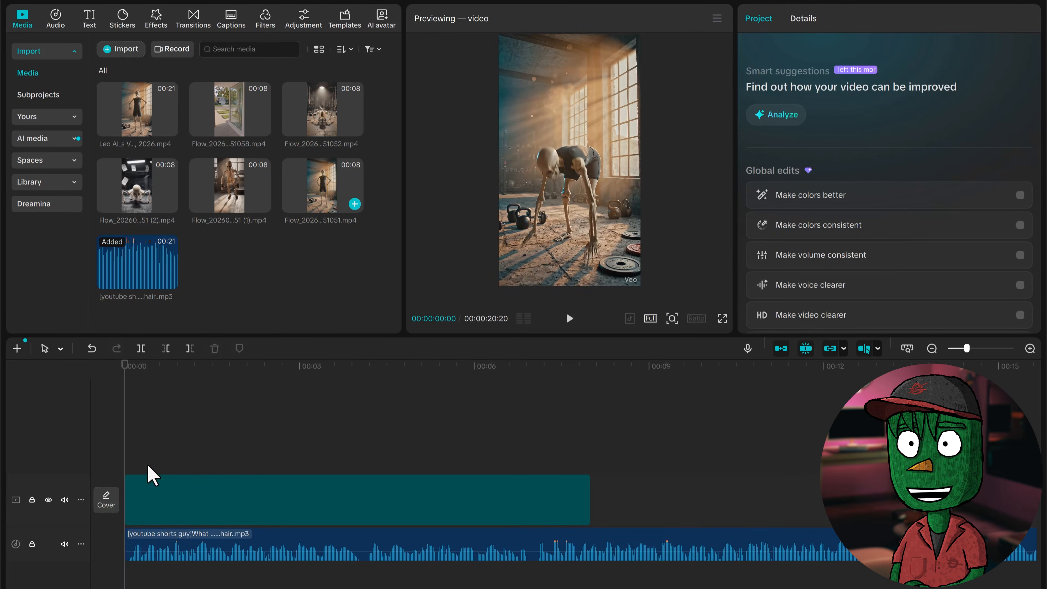
left_click(933, 348)
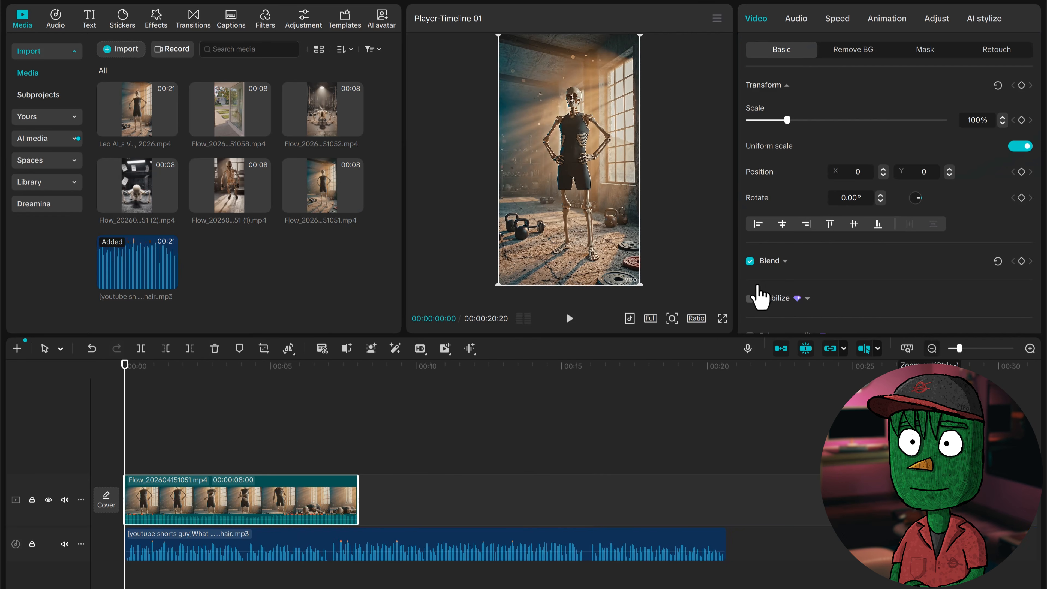
left_click_drag(357, 501, 234, 505)
left_click_drag(256, 187, 319, 500)
left_click_drag(137, 185, 437, 498)
left_click_drag(386, 498, 438, 498)
left_click_drag(565, 497, 522, 498)
left_click_drag(323, 109, 556, 498)
left_click_drag(723, 499, 643, 498)
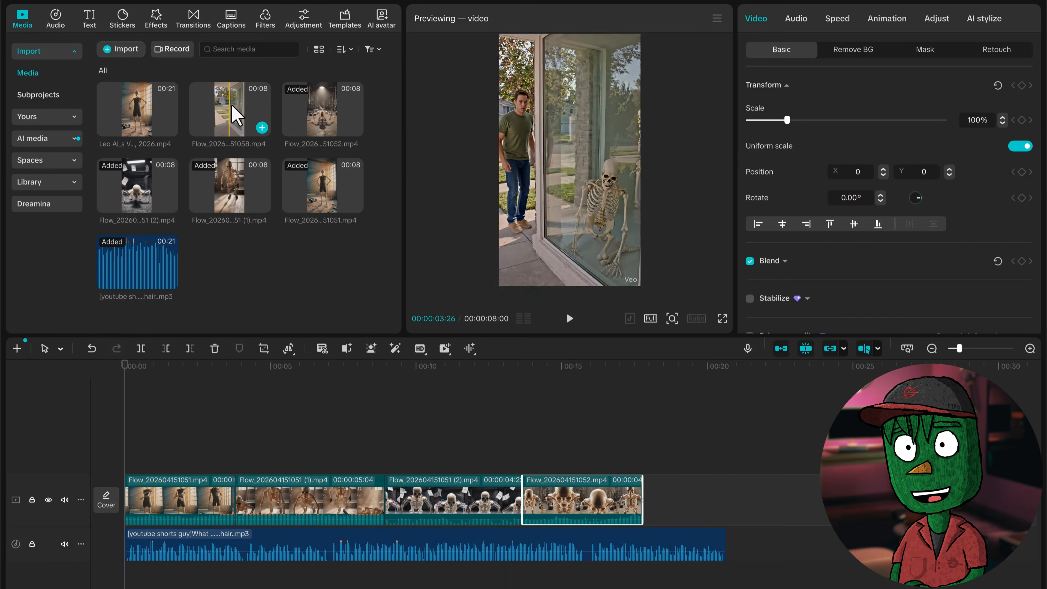
left_click_drag(232, 105, 669, 498)
left_click_drag(645, 499, 743, 500)
left_click_drag(384, 500, 328, 500)
left_click(412, 501)
left_click_drag(465, 500, 421, 499)
left_click_drag(542, 500, 515, 500)
left_click(639, 501)
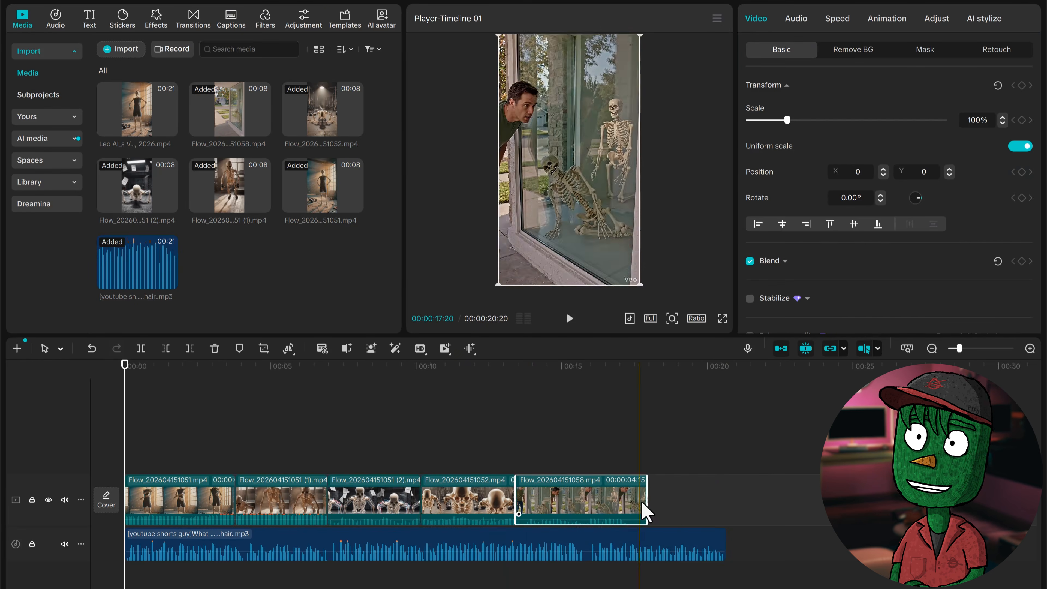
left_click_drag(647, 502, 620, 501)
Step: Add the 21-second video after the Flow clips and delete the clip moved out of the middle of the track
left_click_drag(137, 109, 623, 499)
left_click_drag(373, 499, 440, 446)
key("Delete")
Step: Adjust the positions of the early clips in the video track and scrub through the first part of the edit
left_click_drag(273, 500, 292, 500)
left_click_drag(339, 500, 356, 500)
left_click_drag(124, 379, 408, 420)
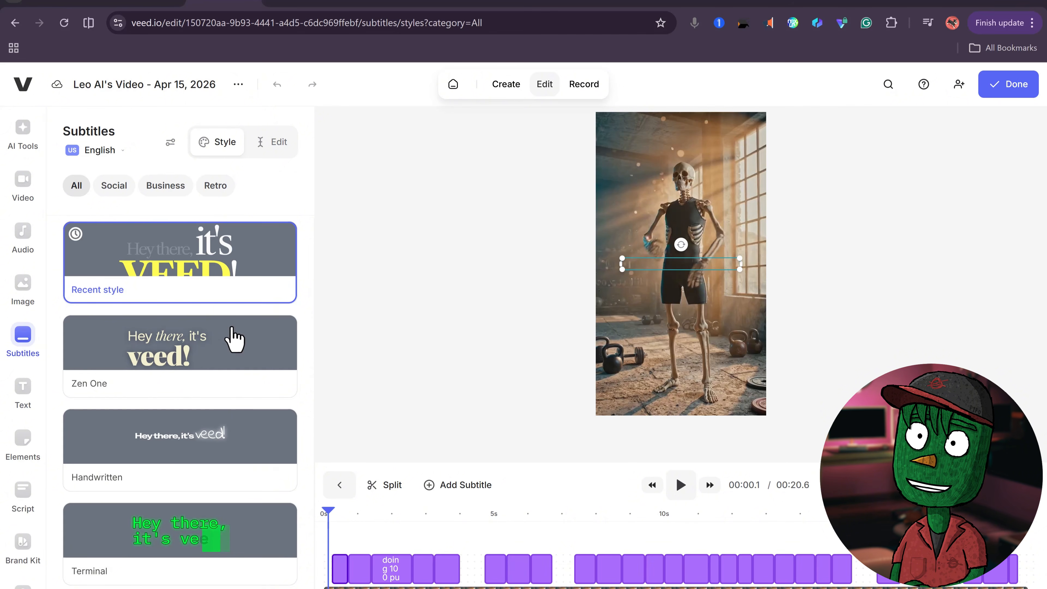
Step: Switch to VEED, browse the subtitle styles for the skeleton video and scrub through its timeline to preview the captions
scroll(231, 309, "down", 3)
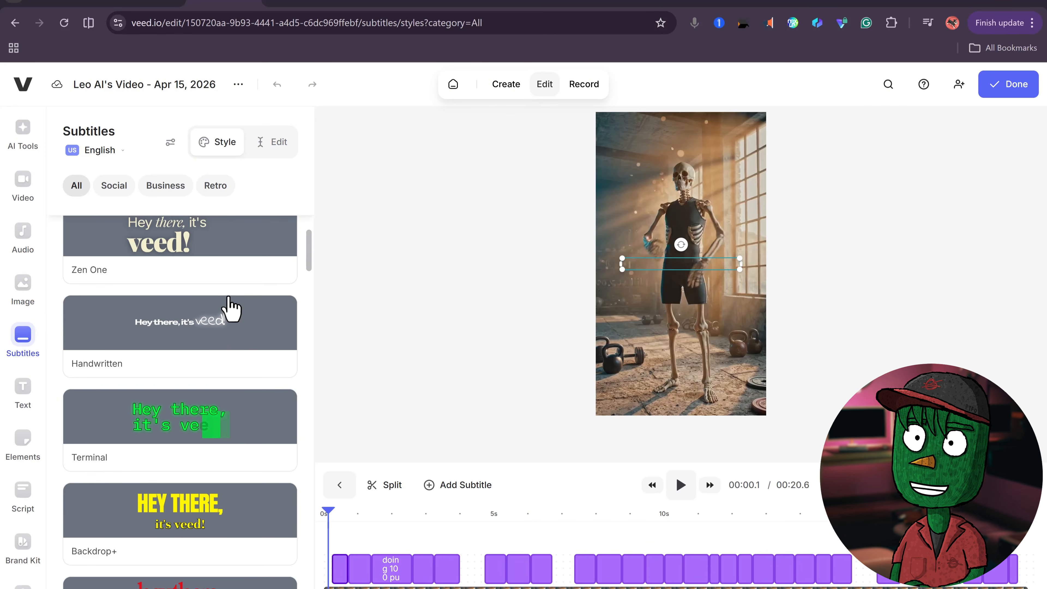
scroll(230, 307, "down", 2)
scroll(229, 305, "up", 5)
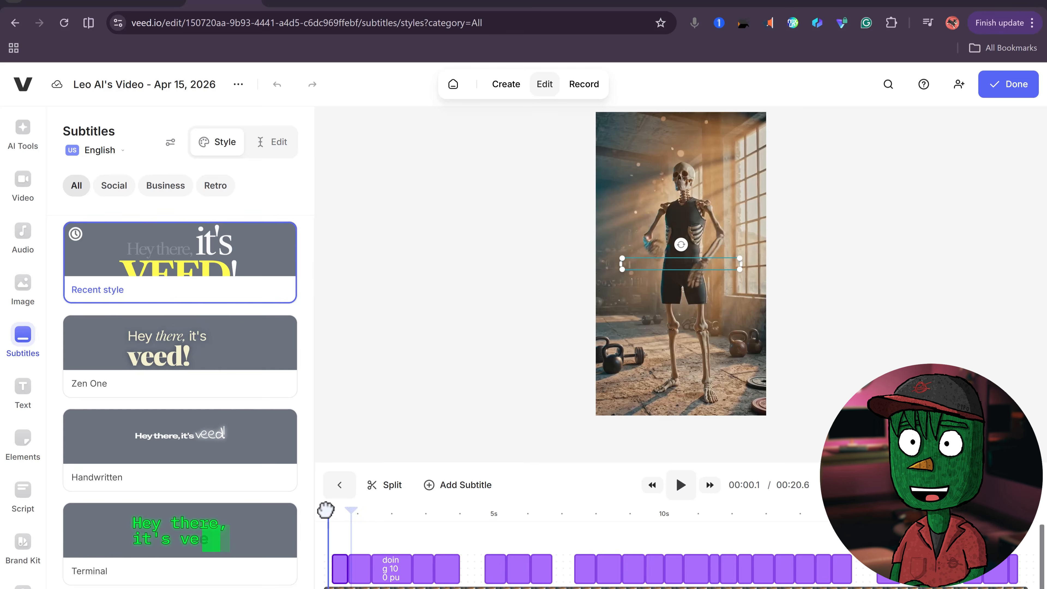
left_click_drag(325, 509, 441, 536)
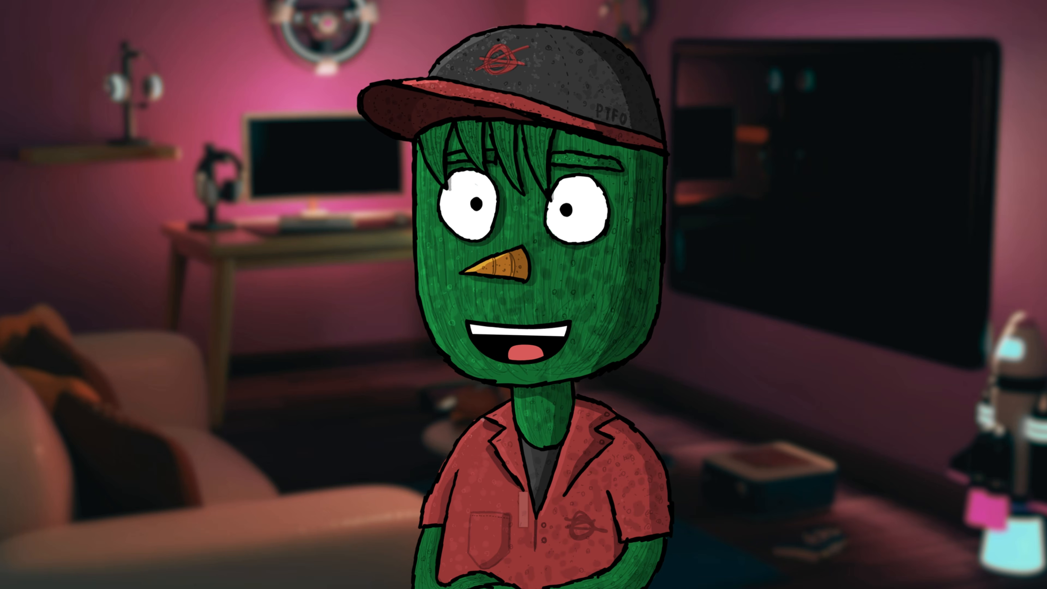